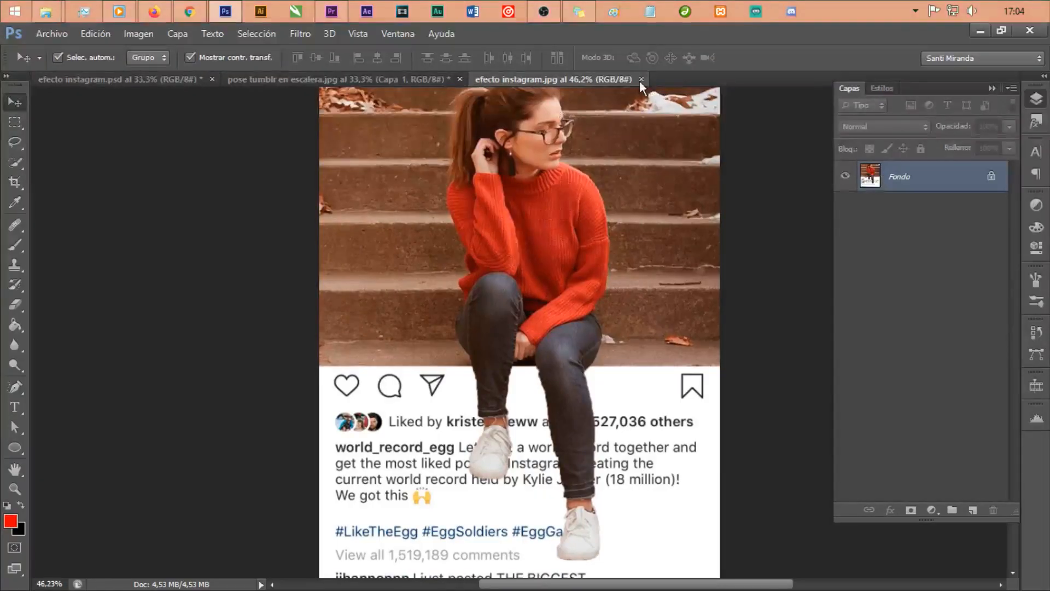
Step: Close the efecto instagram.jpg example image and lock the position of the 1125 X 1406 PX text layer in efecto instagram.psd
{"action": "left_click", "coordinate": [644, 79]}
{"action": "key", "text": "ctrl+0"}
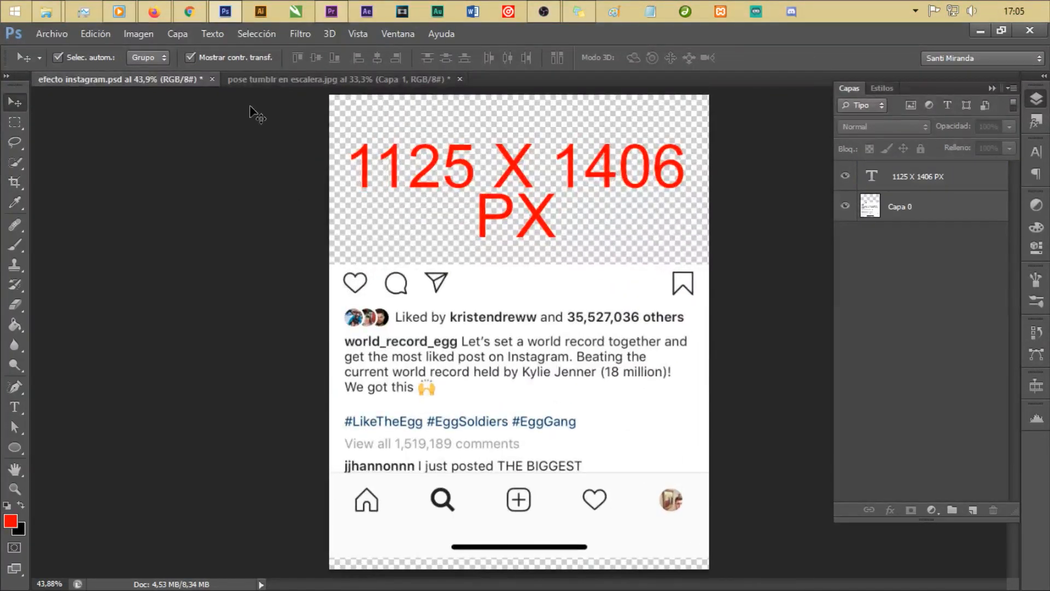
{"action": "left_click", "coordinate": [905, 149]}
Step: Move the Instagram interface layer Capa 0 straight down so its icon row starts slightly below the middle of the canvas
{"action": "left_click", "coordinate": [583, 357]}
{"action": "scroll", "coordinate": [583, 357], "scroll_direction": "down", "scroll_amount": 2}
{"action": "left_click_drag", "start_coordinate": [583, 356], "coordinate": [568, 384]}
{"action": "key", "text": "Down"}
{"action": "key", "text": "Down"}
{"action": "key", "text": "Down"}
{"action": "key", "text": "Down"}
{"action": "key", "text": "Down"}
{"action": "key", "text": "Down"}
{"action": "key", "text": "Down"}
{"action": "key", "text": "Down"}
{"action": "key", "text": "Down"}
{"action": "key", "text": "Down"}
{"action": "key", "text": "Down"}
{"action": "key", "text": "Down"}
{"action": "key", "text": "Down"}
{"action": "key", "text": "Down"}
{"action": "key", "text": "Down"}
{"action": "key", "text": "Down"}
{"action": "key", "text": "Down"}
{"action": "key", "text": "Down"}
{"action": "key", "text": "Down"}
{"action": "key", "text": "Down"}
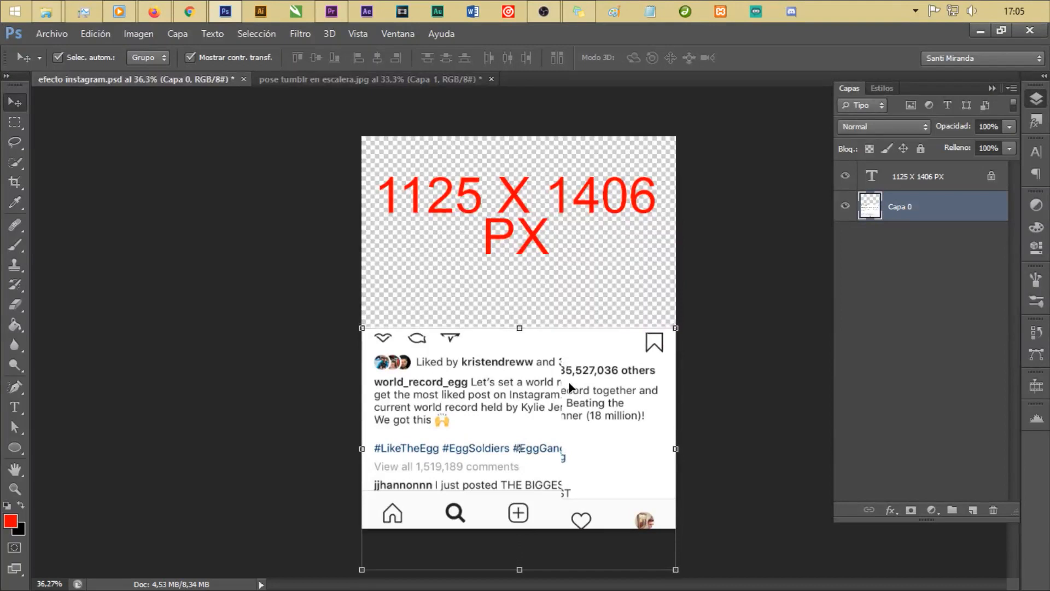
{"action": "key", "text": "Down"}
{"action": "key", "text": "Down"}
{"action": "key", "text": "Down"}
{"action": "key", "text": "Down"}
{"action": "key", "text": "Down"}
{"action": "key", "text": "Down"}
{"action": "key", "text": "Down"}
{"action": "key", "text": "Down"}
{"action": "key", "text": "Down"}
{"action": "key", "text": "Down"}
{"action": "key", "text": "Down"}
{"action": "key", "text": "Down"}
{"action": "key", "text": "Down"}
{"action": "key", "text": "Down"}
{"action": "key", "text": "Down"}
{"action": "key", "text": "Down"}
{"action": "key", "text": "Down"}
{"action": "key", "text": "Down"}
{"action": "key", "text": "Down"}
{"action": "key", "text": "Down"}
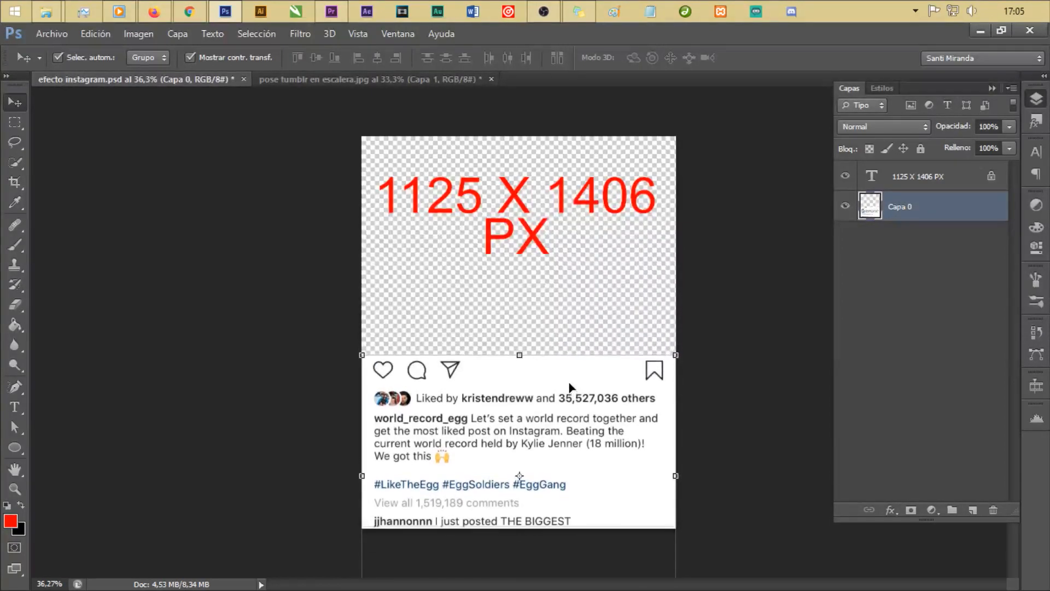
{"action": "key", "text": "Down"}
Step: Lock the position of Capa 0 and hide the 1125 X 1406 PX text layer
{"action": "left_click", "coordinate": [561, 302]}
{"action": "left_click", "coordinate": [908, 206]}
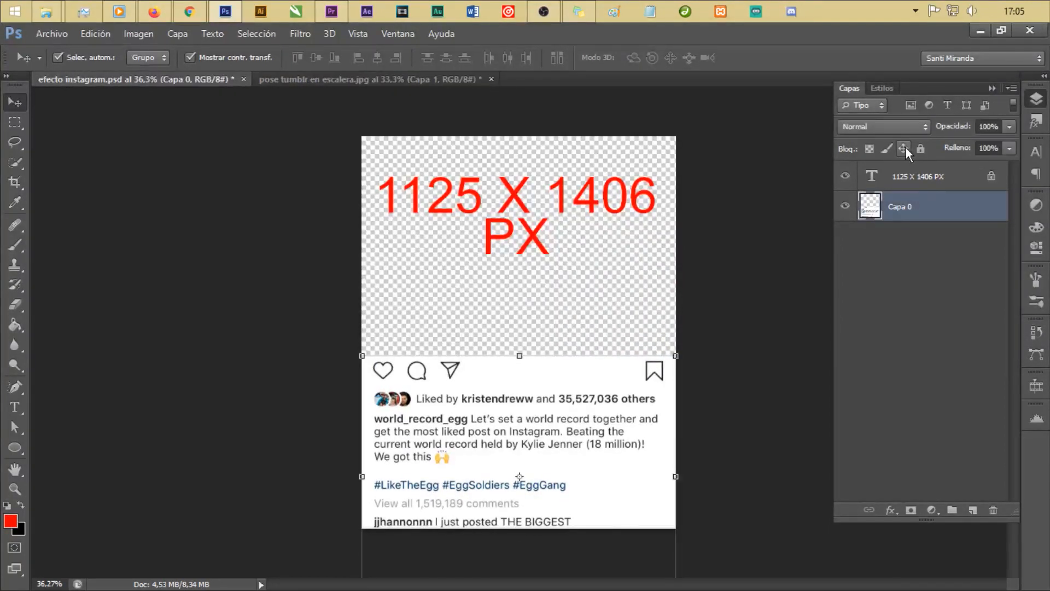
{"action": "left_click", "coordinate": [903, 149]}
{"action": "left_click", "coordinate": [602, 204]}
{"action": "left_click", "coordinate": [603, 205]}
{"action": "left_click", "coordinate": [872, 185]}
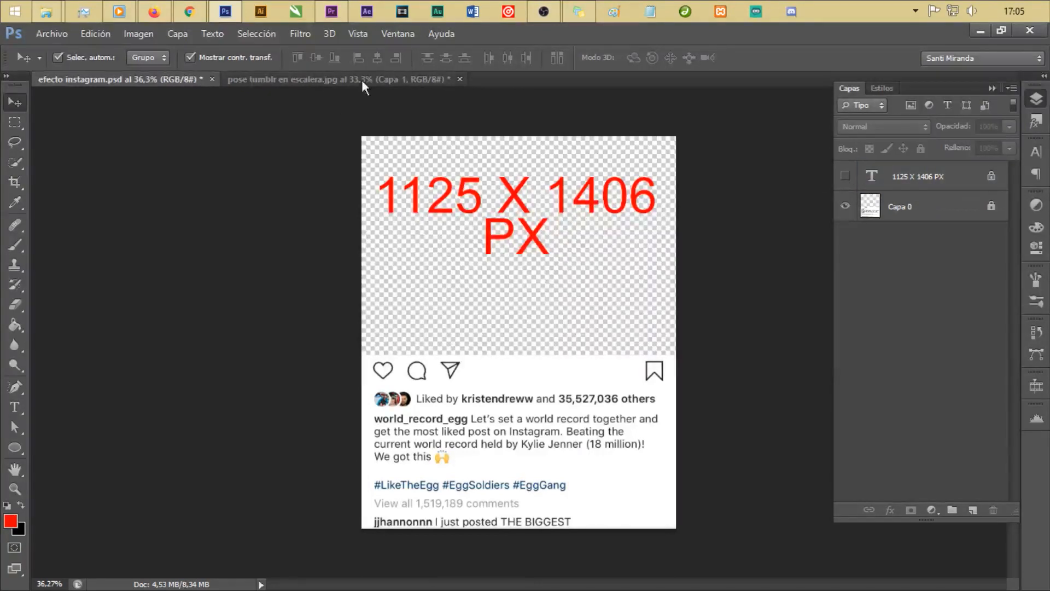
Step: Bring the photo from pose tumblr en escalera.jpg into efecto instagram.psd, show the rulers and place the photo layer below Capa 0
{"action": "left_click", "coordinate": [362, 80]}
{"action": "left_click_drag", "start_coordinate": [546, 271], "coordinate": [538, 222]}
{"action": "key", "text": "ctrl+r"}
{"action": "left_click_drag", "start_coordinate": [474, 95], "coordinate": [626, 403]}
{"action": "key", "text": "ctrl+z"}
{"action": "left_click_drag", "start_coordinate": [890, 181], "coordinate": [907, 247]}
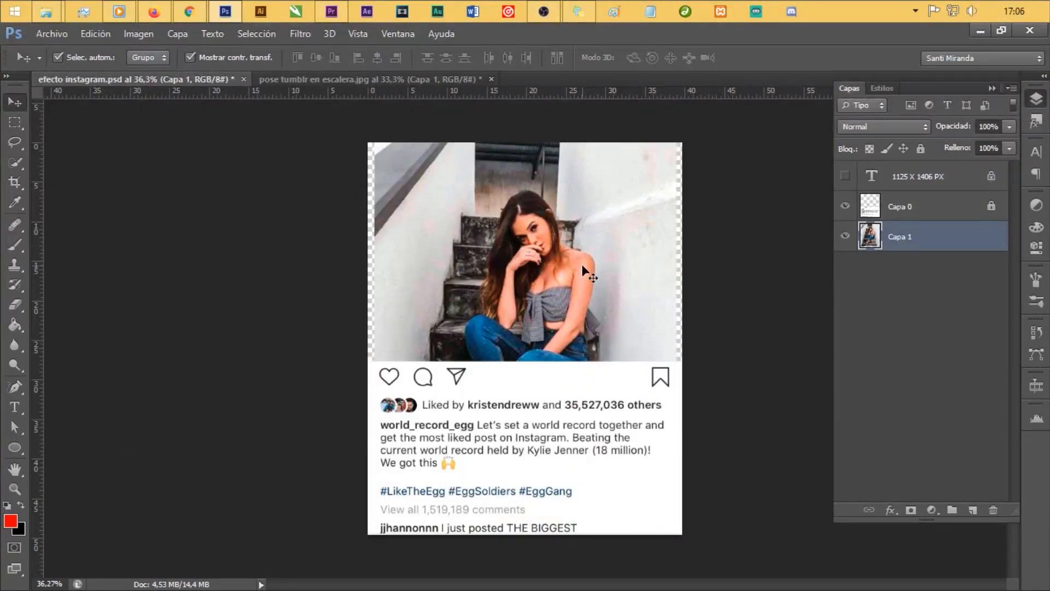
Step: Align the photo with the canvas's left edge and stretch its width to reach the right edge
{"action": "key", "text": "shift+Left"}
{"action": "key", "text": "shift+Left"}
{"action": "key", "text": "shift+Left"}
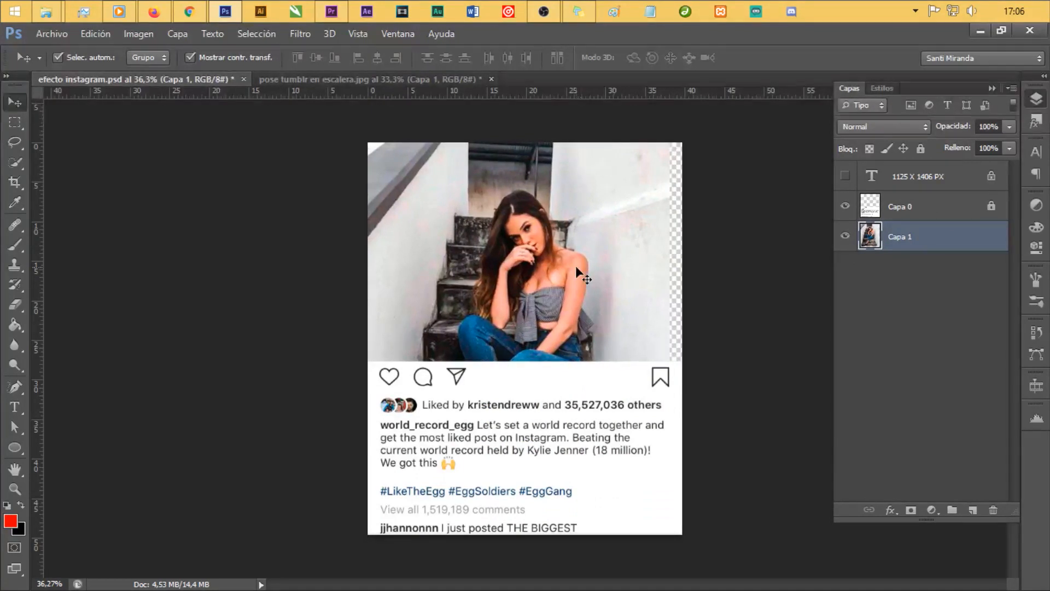
{"action": "key", "text": "ctrl+t"}
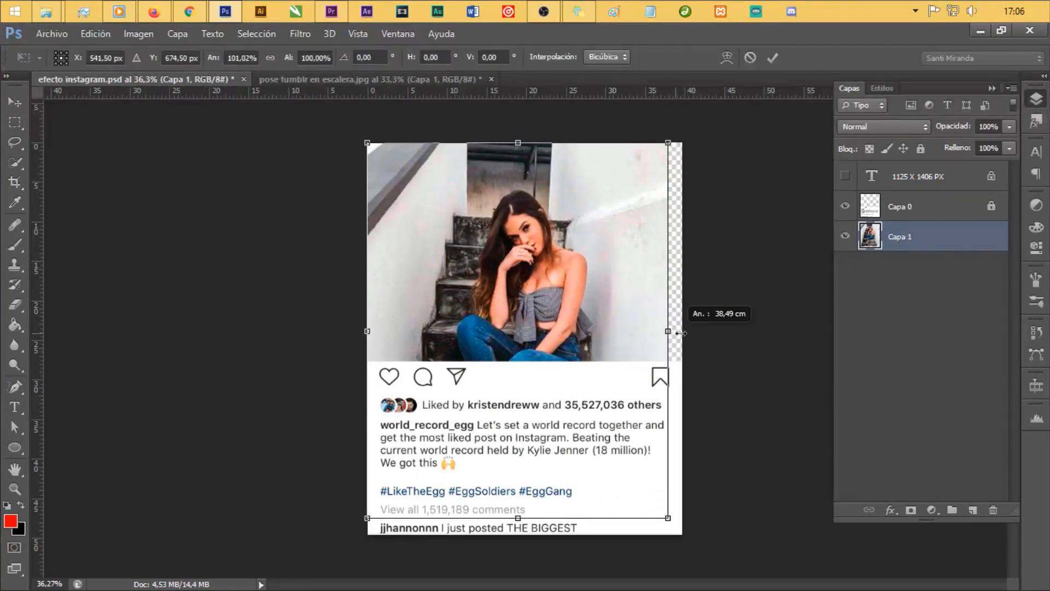
{"action": "left_click_drag", "start_coordinate": [680, 333], "coordinate": [681, 331]}
Step: Move the Capa 1 photo up until the rolled trouser cuff and the step she sits on appear above the interface's icon row
{"action": "key", "text": "shift+Up"}
{"action": "key", "text": "shift+Up"}
{"action": "key", "text": "shift+Up"}
{"action": "key", "text": "shift+Up"}
{"action": "key", "text": "shift+Up"}
{"action": "key", "text": "shift+Up"}
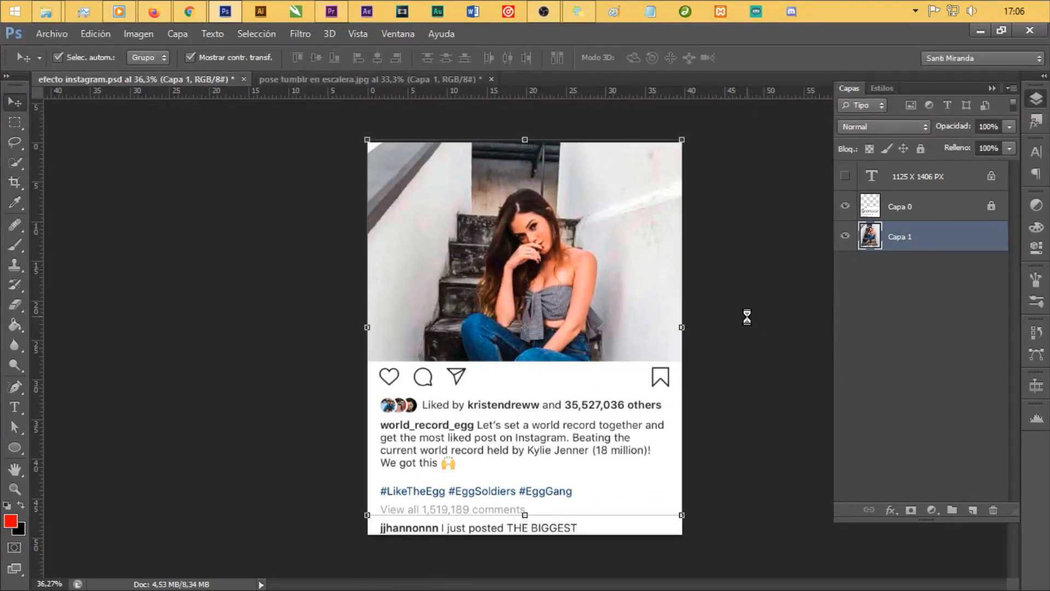
{"action": "key", "text": "shift+Up"}
{"action": "key", "text": "shift+Up"}
{"action": "key", "text": "shift+Up"}
{"action": "key", "text": "shift+Up"}
{"action": "key", "text": "shift+Up"}
{"action": "key", "text": "shift+Up"}
{"action": "key", "text": "shift+Up"}
{"action": "key", "text": "shift+Up"}
{"action": "key", "text": "shift+Up"}
{"action": "key", "text": "shift+Up"}
{"action": "key", "text": "shift+Up"}
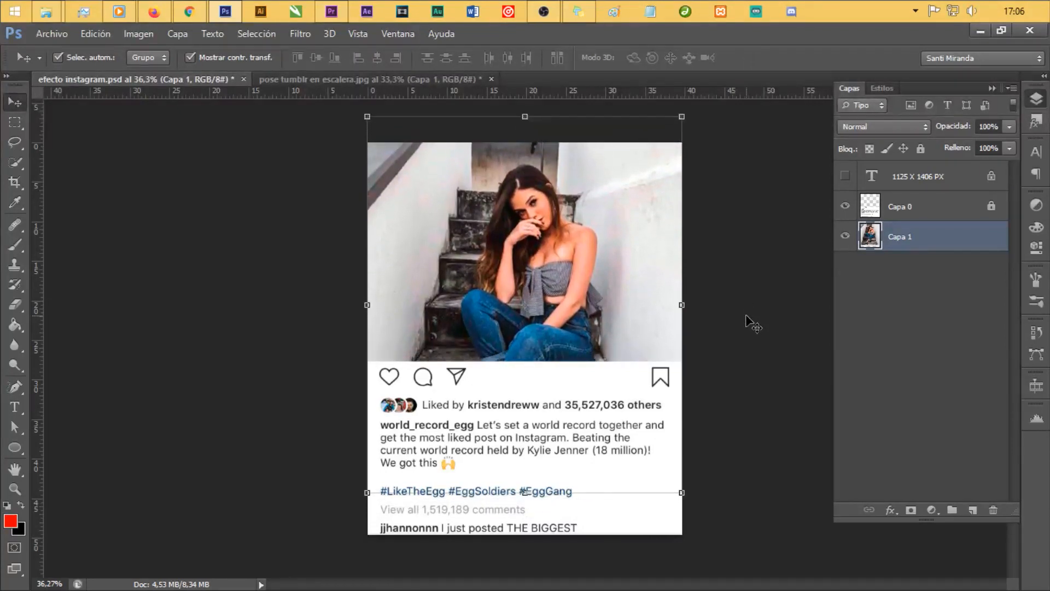
{"action": "key", "text": "shift+Tab"}
{"action": "key", "text": "f"}
{"action": "scroll", "coordinate": [678, 344], "scroll_direction": "up", "scroll_amount": 2}
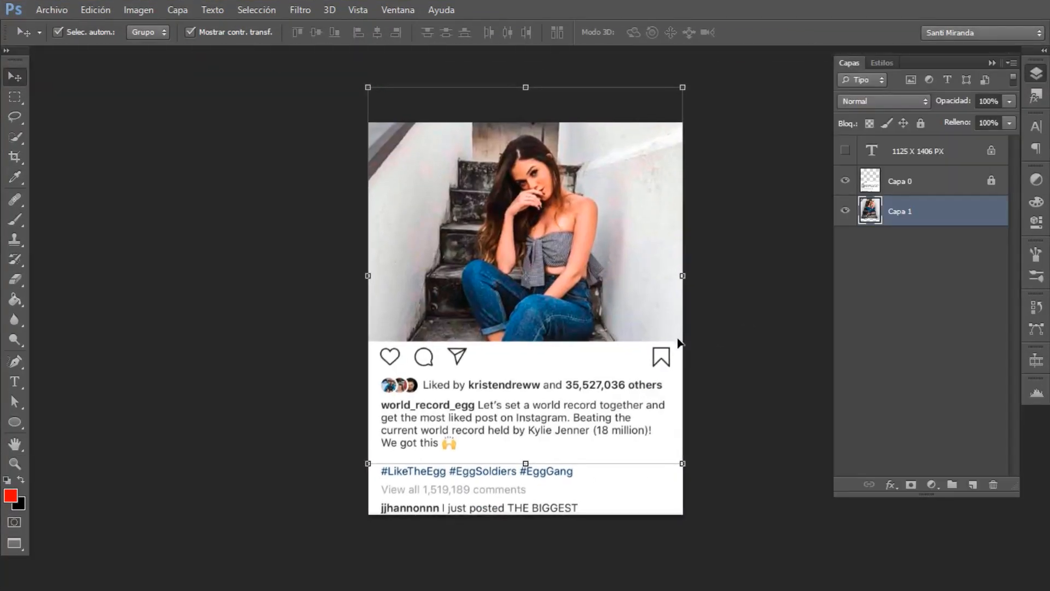
{"action": "key", "text": "shift+Up"}
{"action": "key", "text": "shift+Up"}
{"action": "key", "text": "shift+Up"}
{"action": "key", "text": "shift+Up"}
{"action": "key", "text": "shift+Up"}
{"action": "key", "text": "shift+Up"}
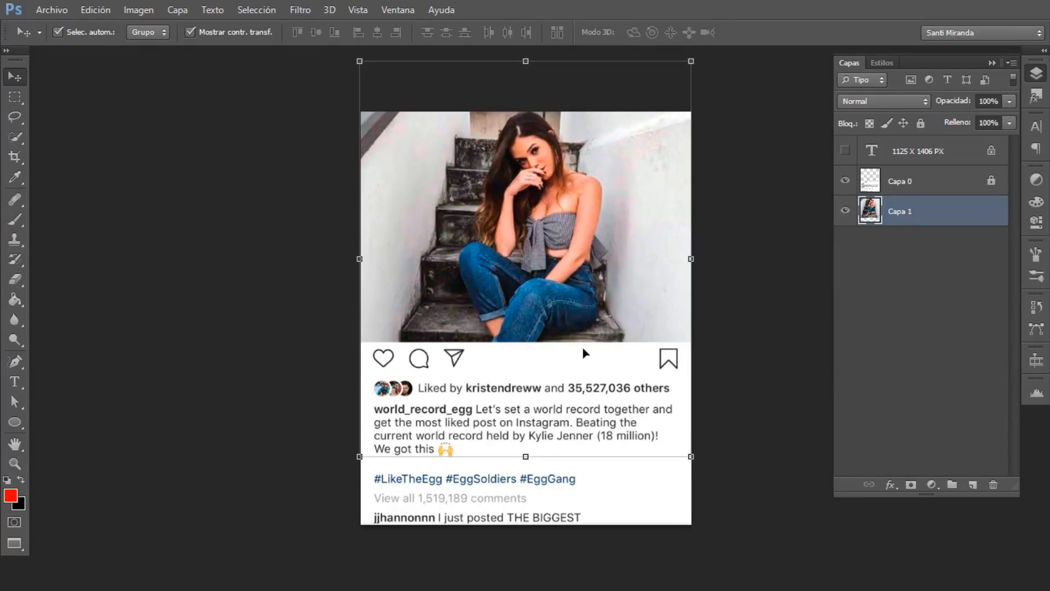
Step: Add a horizontal guide along the upper edge of the white Instagram interface
{"action": "scroll", "coordinate": [584, 353], "scroll_direction": "up", "scroll_amount": 3}
{"action": "key", "text": "ctrl+r"}
{"action": "left_click_drag", "start_coordinate": [492, 48], "coordinate": [531, 347]}
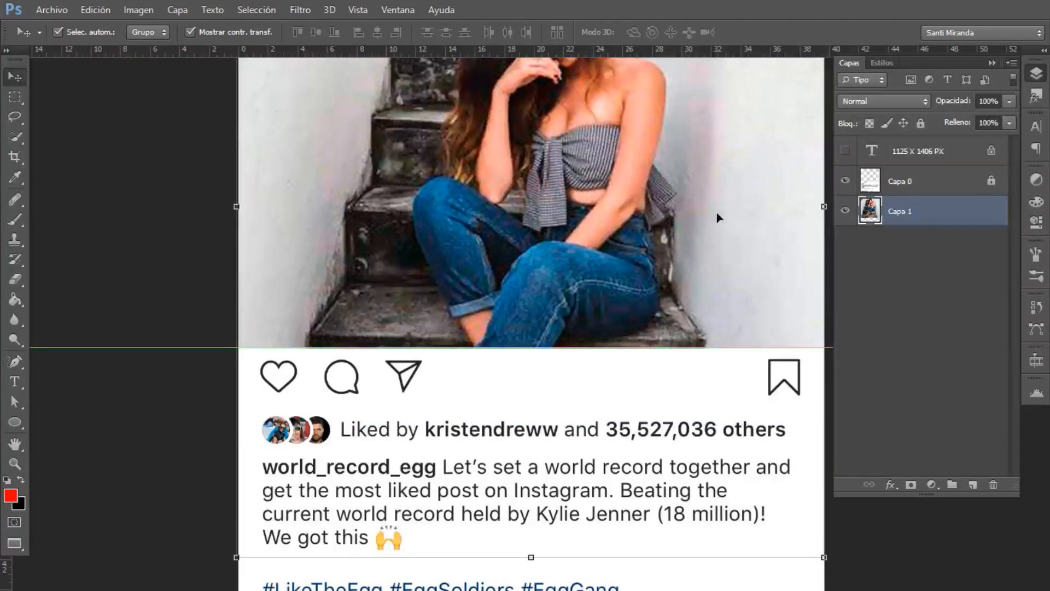
{"action": "scroll", "coordinate": [633, 268], "scroll_direction": "up", "scroll_amount": 2}
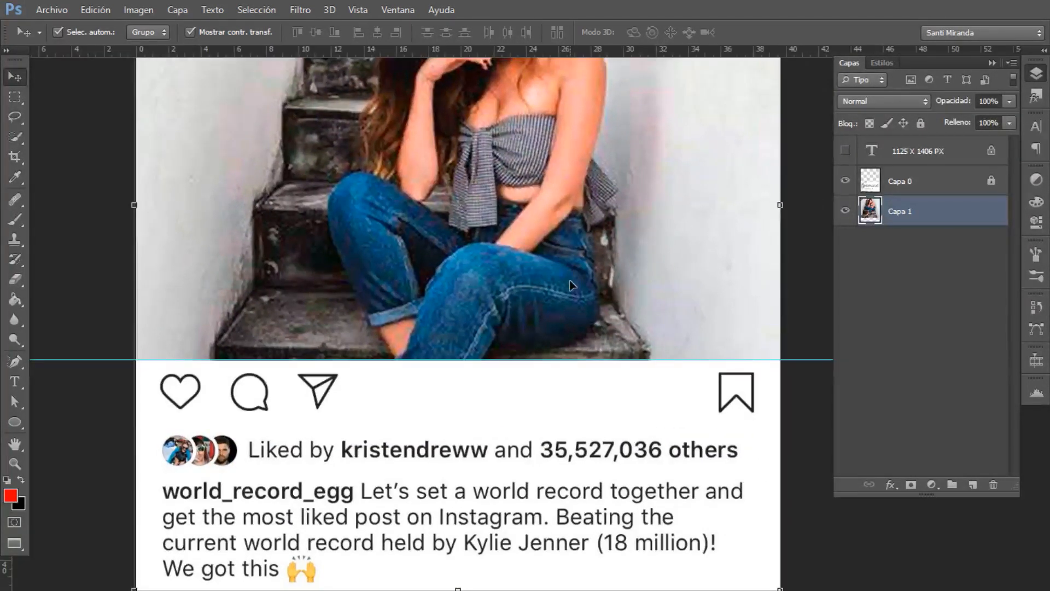
Step: Nudge the photo down so the front edge of the step she sits on meets the horizontal guide
{"action": "key", "text": "Down"}
{"action": "key", "text": "Down"}
{"action": "key", "text": "Down"}
{"action": "key", "text": "Down"}
{"action": "key", "text": "Down"}
{"action": "key", "text": "Down"}
{"action": "key", "text": "Down"}
{"action": "key", "text": "Down"}
{"action": "key", "text": "Down"}
{"action": "key", "text": "Down"}
{"action": "key", "text": "Down"}
{"action": "key", "text": "Down"}
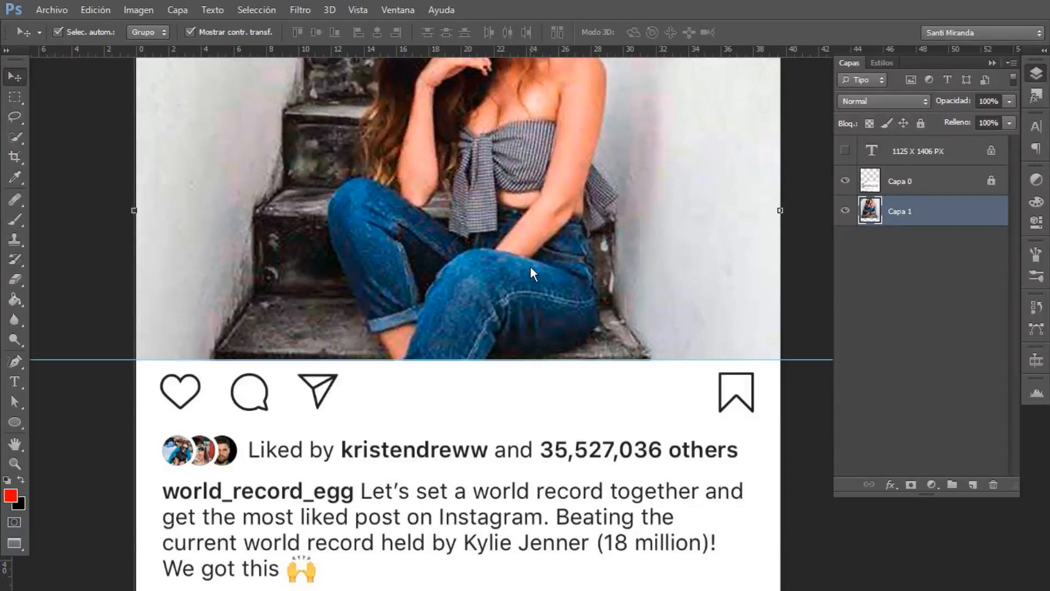
{"action": "key", "text": "Down"}
{"action": "key", "text": "Down"}
{"action": "key", "text": "Down"}
{"action": "key", "text": "Down"}
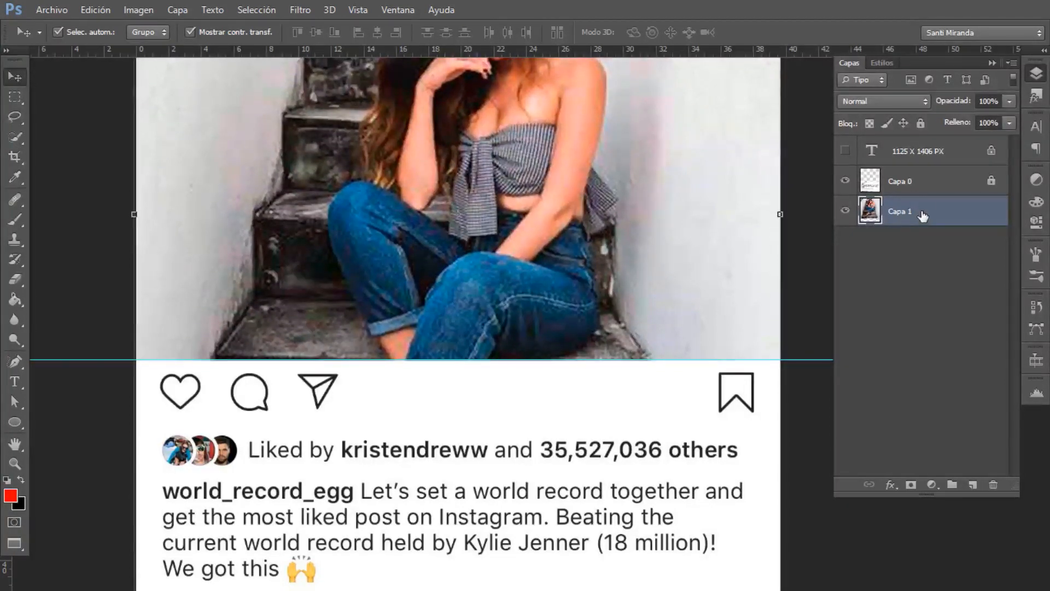
Step: Duplicate the photo layer as Capa 1 copia and place the copy above Capa 0
{"action": "right_click", "coordinate": [922, 215]}
{"action": "left_click", "coordinate": [592, 151]}
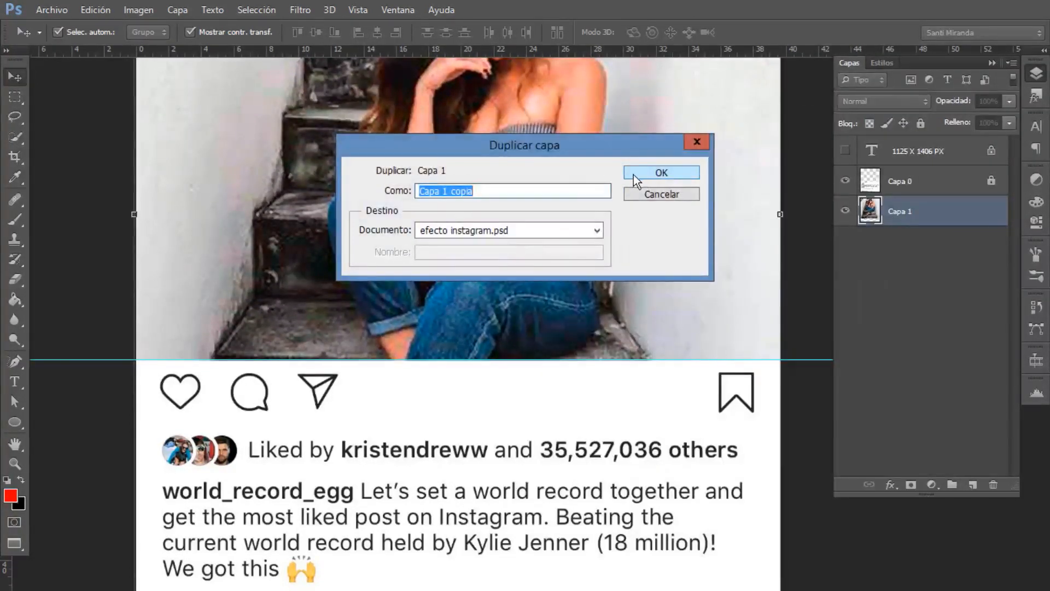
{"action": "left_click", "coordinate": [628, 176]}
{"action": "left_click_drag", "start_coordinate": [924, 219], "coordinate": [907, 175]}
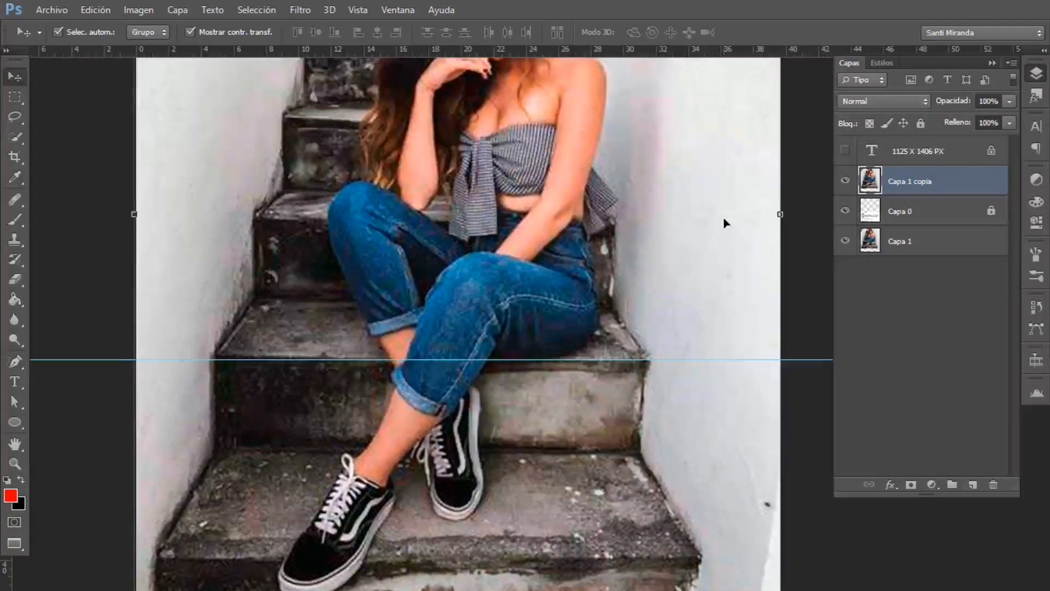
Step: Select the area above the guide with the rectangular marquee and delete it from Capa 1 copia
{"action": "scroll", "coordinate": [724, 218], "scroll_direction": "down", "scroll_amount": 3}
{"action": "left_click_drag", "start_coordinate": [534, 270], "coordinate": [467, 340]}
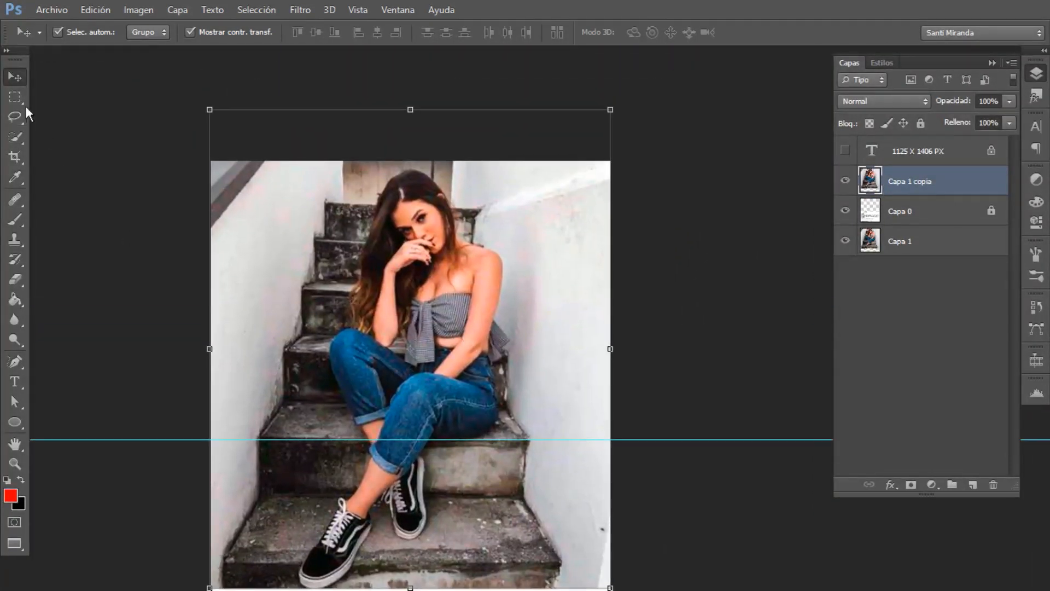
{"action": "key", "text": "m"}
{"action": "left_click_drag", "start_coordinate": [212, 160], "coordinate": [654, 436]}
{"action": "key", "text": "Delete"}
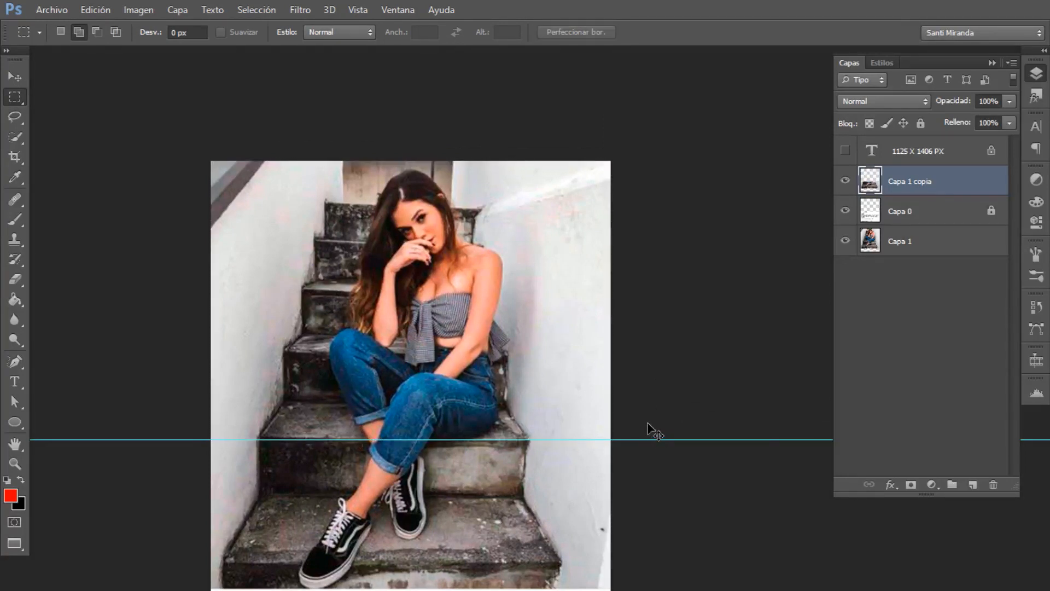
Step: Check the cut at the guide by toggling the visibility of Capa 1 and Capa 1 copia
{"action": "left_click", "coordinate": [845, 241]}
{"action": "scroll", "coordinate": [776, 181], "scroll_direction": "down", "scroll_amount": 3}
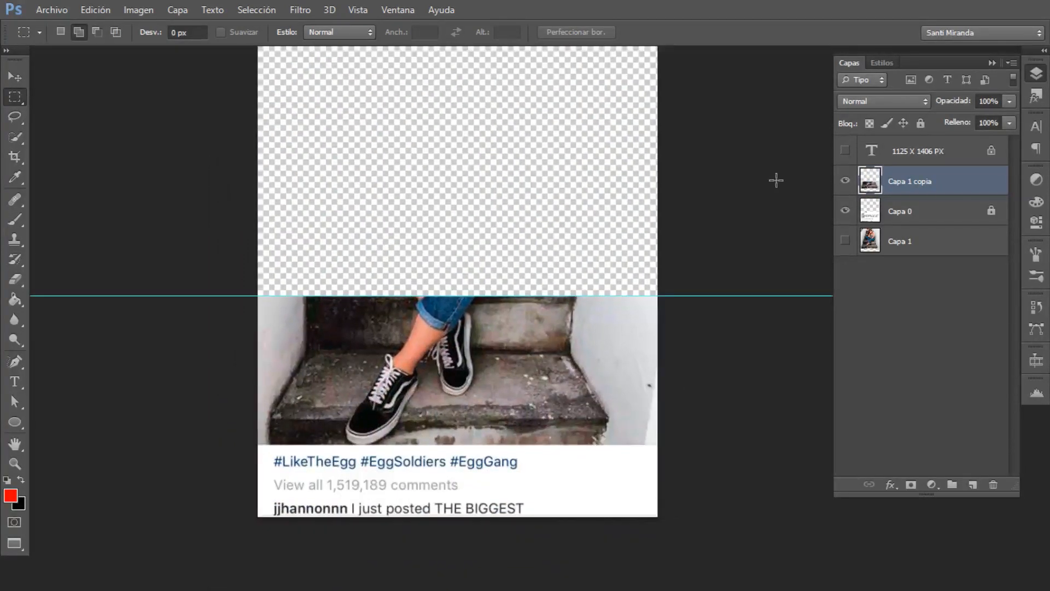
{"action": "left_click", "coordinate": [846, 181]}
{"action": "left_click", "coordinate": [845, 181]}
{"action": "left_click", "coordinate": [846, 183]}
{"action": "left_click", "coordinate": [844, 240]}
{"action": "left_click", "coordinate": [846, 181]}
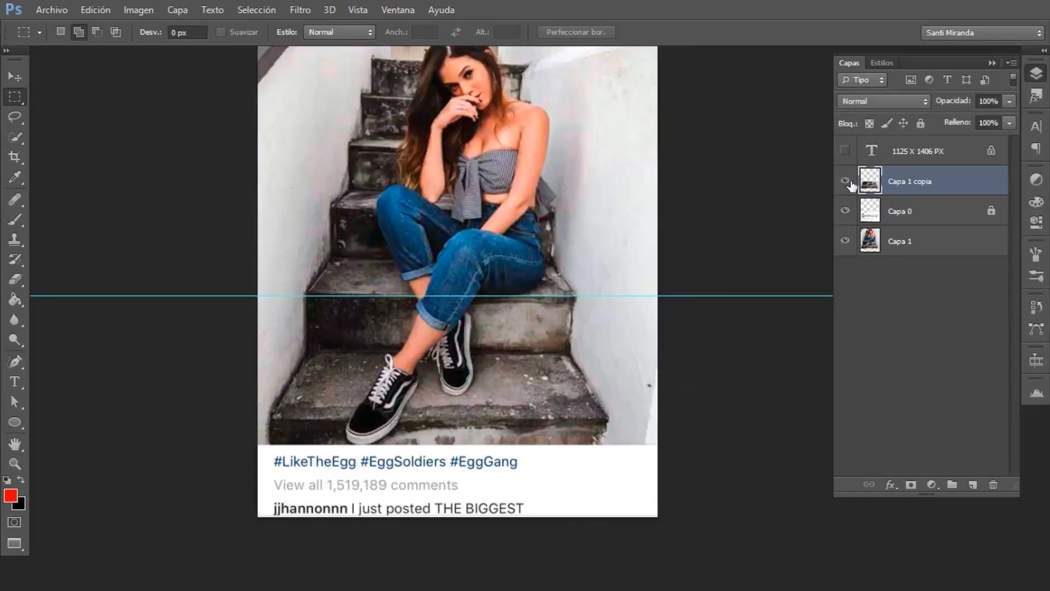
Step: Lock Capa 1 completely and add a layer mask to Capa 1 copia
{"action": "left_click", "coordinate": [915, 244]}
{"action": "left_click", "coordinate": [920, 123]}
{"action": "left_click", "coordinate": [882, 185]}
{"action": "scroll", "coordinate": [456, 388], "scroll_direction": "up", "scroll_amount": 1}
{"action": "scroll", "coordinate": [456, 387], "scroll_direction": "up", "scroll_amount": 1}
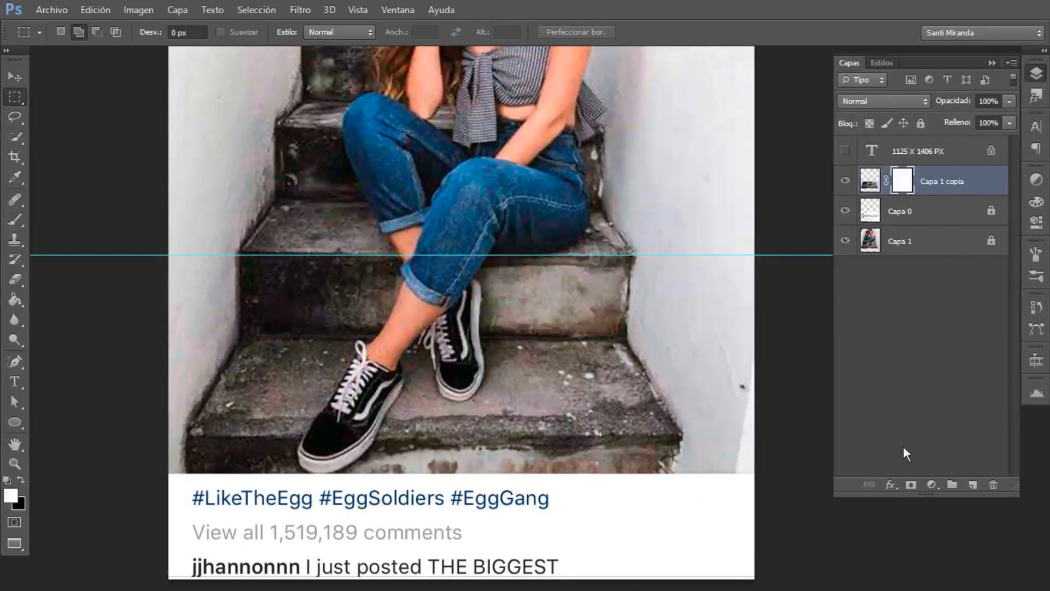
Step: Choose the Eraser and set its brush to 37 px with 100% hardness
{"action": "left_click", "coordinate": [15, 278]}
{"action": "left_click", "coordinate": [1036, 254]}
{"action": "left_click_drag", "start_coordinate": [843, 414], "coordinate": [1014, 411]}
{"action": "left_click", "coordinate": [857, 318]}
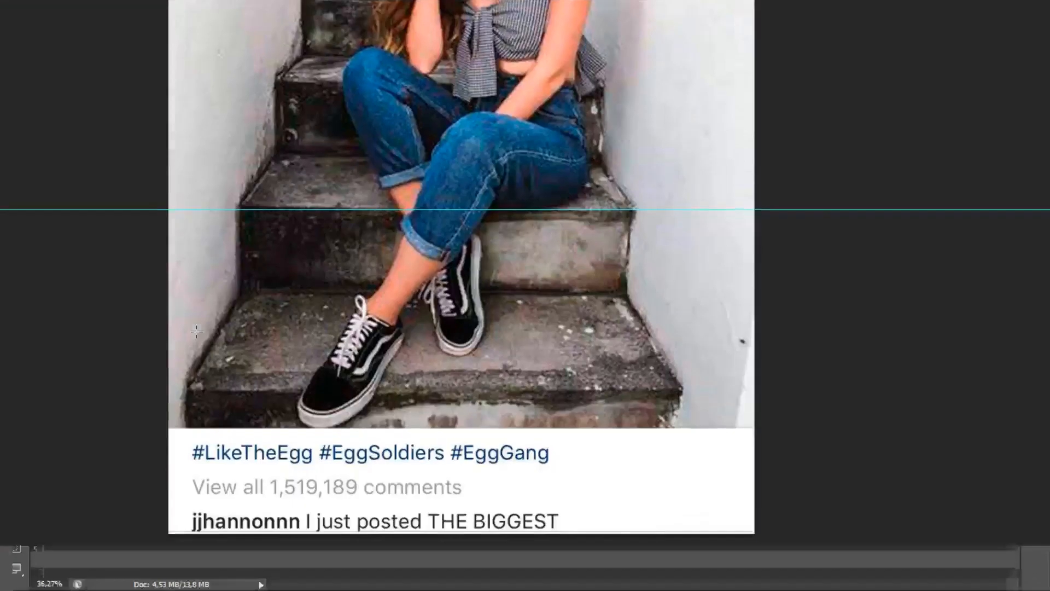
{"action": "key", "text": "f"}
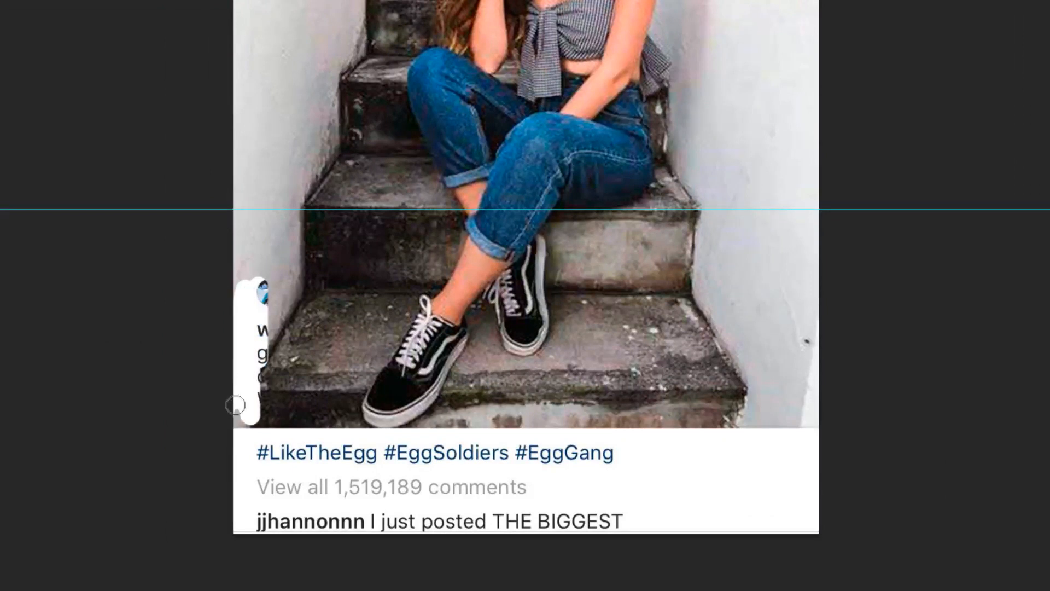
Step: Roughly erase the stairs and walls around the legs and shoes below the guide on the mask, enlarging the brush for the wider areas
{"action": "left_click_drag", "start_coordinate": [236, 404], "coordinate": [239, 213]}
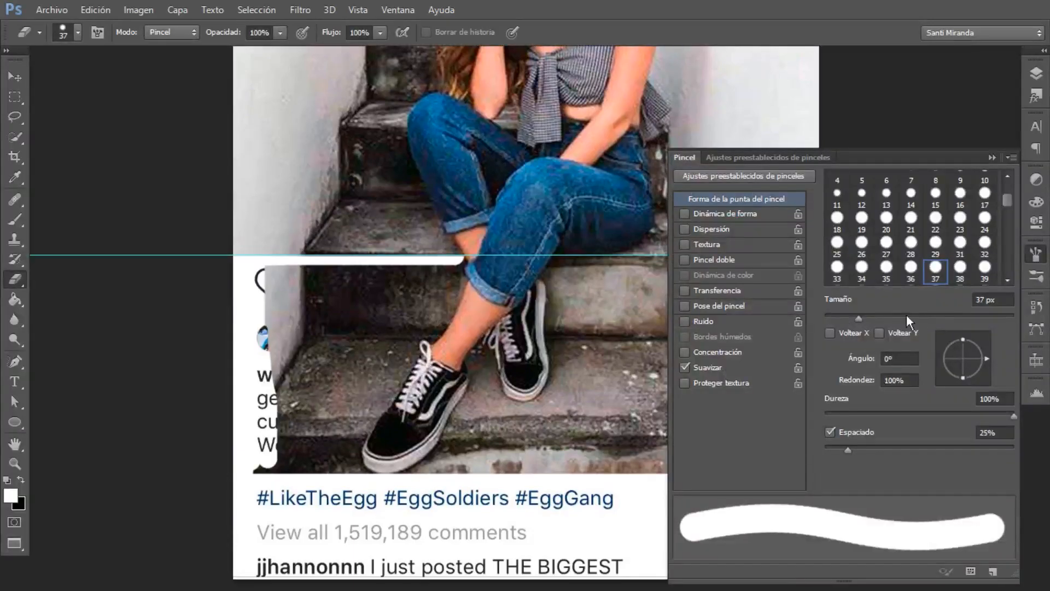
{"action": "left_click", "coordinate": [906, 317]}
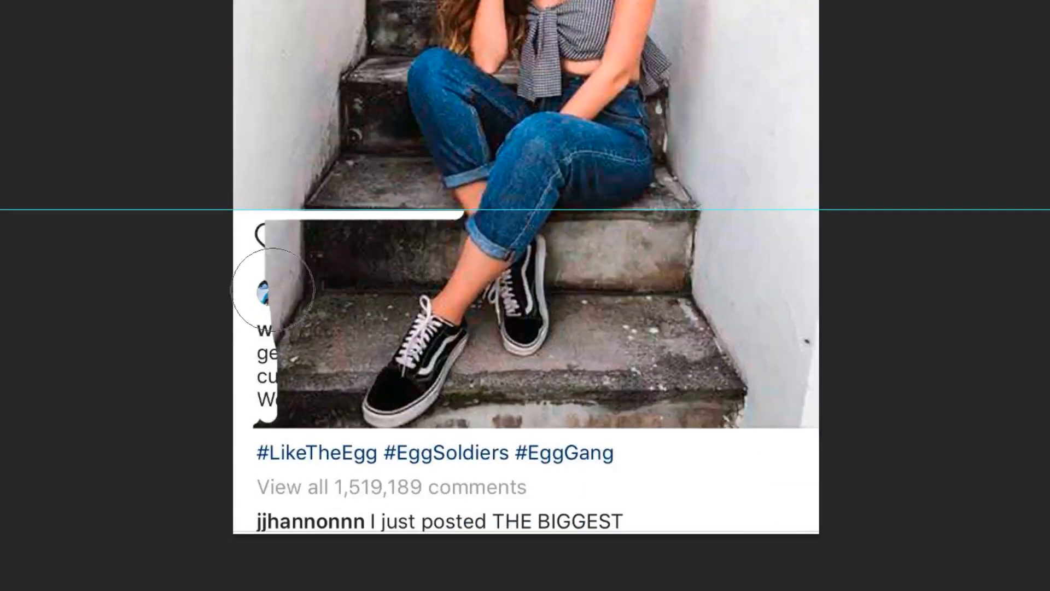
{"action": "mouse_move", "coordinate": [271, 288]}
{"action": "left_mouse_down"}
{"action": "mouse_move", "coordinate": [409, 229]}
{"action": "mouse_move", "coordinate": [244, 424]}
{"action": "mouse_move", "coordinate": [399, 252]}
{"action": "left_mouse_up"}
{"action": "mouse_move", "coordinate": [722, 407]}
{"action": "left_mouse_down"}
{"action": "mouse_move", "coordinate": [804, 303]}
{"action": "mouse_move", "coordinate": [629, 214]}
{"action": "mouse_move", "coordinate": [574, 399]}
{"action": "mouse_move", "coordinate": [490, 401]}
{"action": "mouse_move", "coordinate": [745, 328]}
{"action": "mouse_move", "coordinate": [597, 257]}
{"action": "mouse_move", "coordinate": [585, 382]}
{"action": "left_mouse_up"}
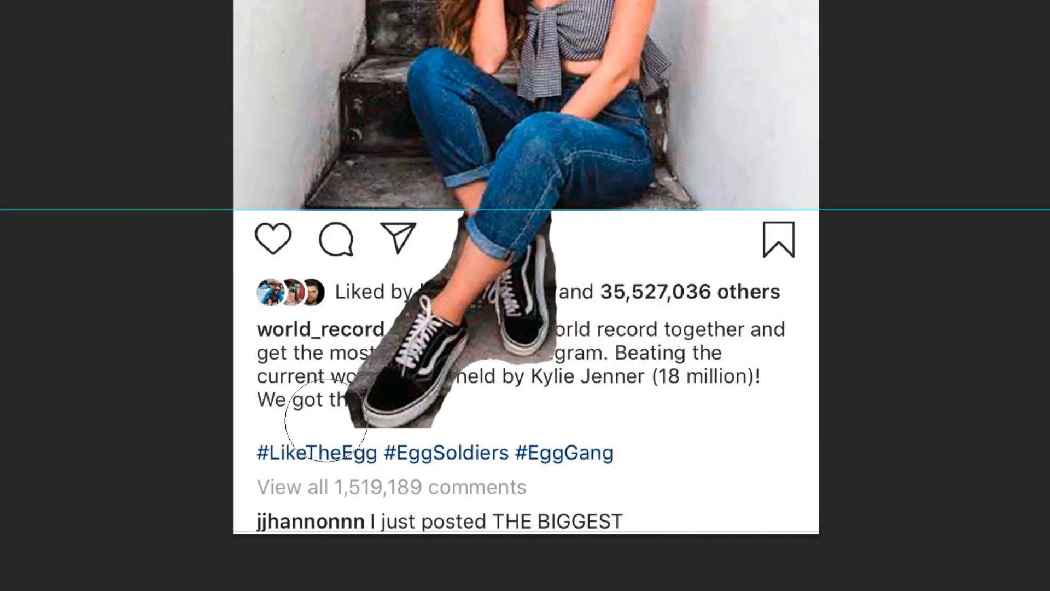
{"action": "left_click_drag", "start_coordinate": [357, 330], "coordinate": [366, 302]}
Step: Set the eraser brush to 10 px with 0% hardness for the fine edges
{"action": "key", "text": "Tab"}
{"action": "left_click_drag", "start_coordinate": [856, 316], "coordinate": [842, 317]}
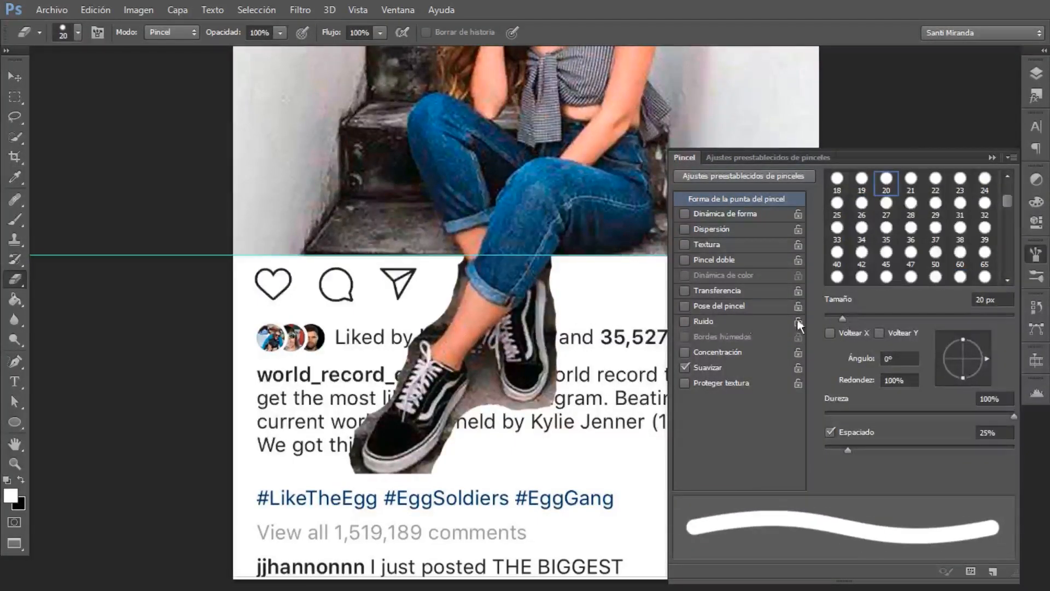
{"action": "left_click_drag", "start_coordinate": [1013, 415], "coordinate": [822, 412]}
{"action": "scroll", "coordinate": [557, 311], "scroll_direction": "up", "scroll_amount": 3}
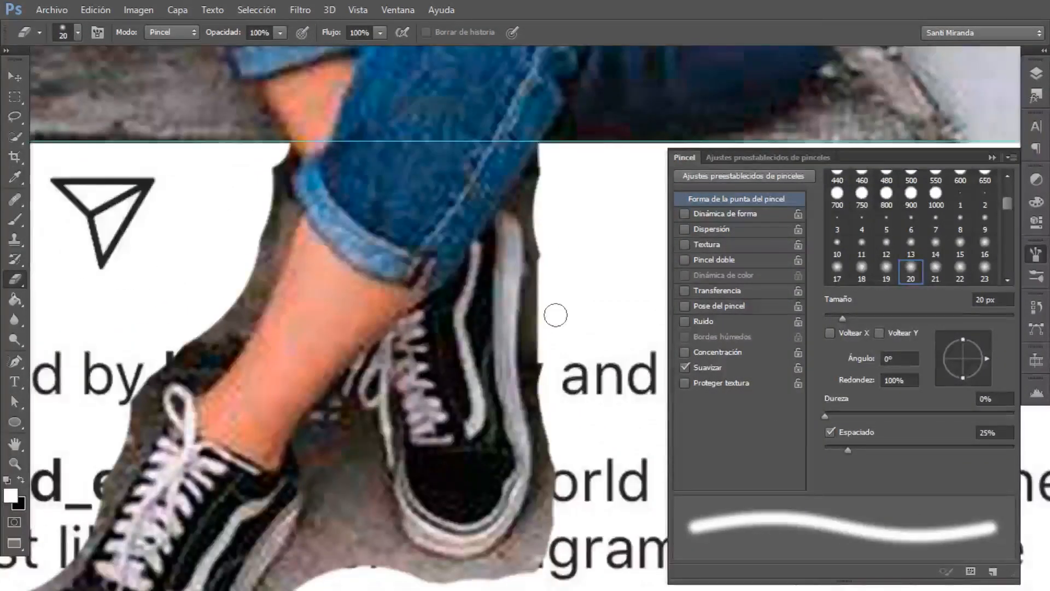
{"action": "left_click_drag", "start_coordinate": [846, 317], "coordinate": [833, 318]}
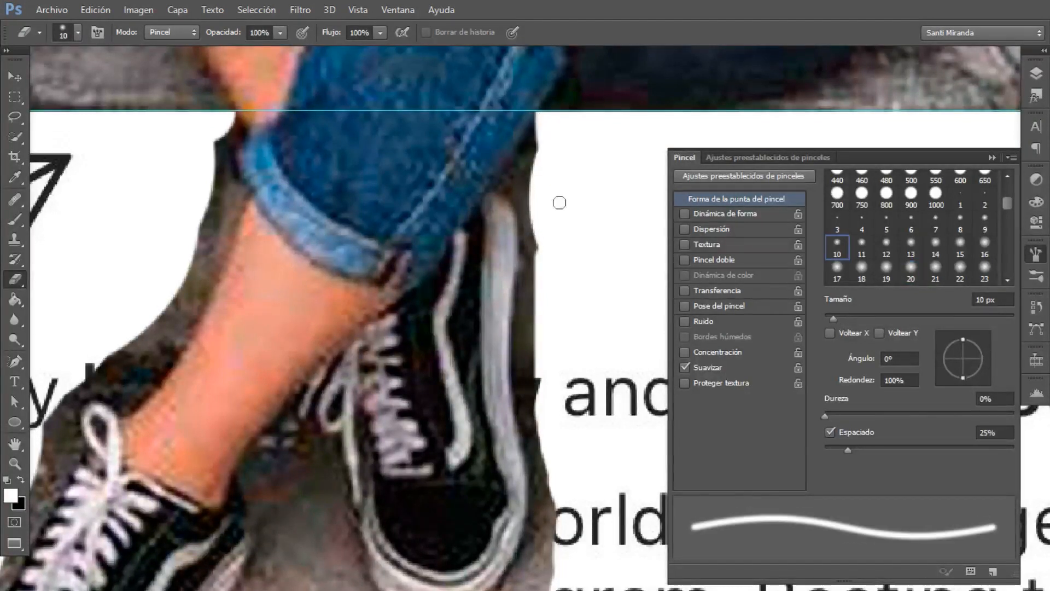
Step: Erase the leftover background along the outer edge of the rear shoe and the jeans below the guide
{"action": "scroll", "coordinate": [560, 180], "scroll_direction": "up", "scroll_amount": 3}
{"action": "mouse_move", "coordinate": [503, 182]}
{"action": "left_mouse_down"}
{"action": "mouse_move", "coordinate": [487, 239]}
{"action": "mouse_move", "coordinate": [490, 209]}
{"action": "mouse_move", "coordinate": [457, 270]}
{"action": "mouse_move", "coordinate": [486, 338]}
{"action": "mouse_move", "coordinate": [493, 235]}
{"action": "mouse_move", "coordinate": [454, 280]}
{"action": "mouse_move", "coordinate": [463, 290]}
{"action": "mouse_move", "coordinate": [460, 264]}
{"action": "left_mouse_up"}
{"action": "scroll", "coordinate": [459, 265], "scroll_direction": "down", "scroll_amount": 3}
{"action": "mouse_move", "coordinate": [462, 199]}
{"action": "left_mouse_down"}
{"action": "mouse_move", "coordinate": [445, 228]}
{"action": "mouse_move", "coordinate": [445, 212]}
{"action": "left_mouse_up"}
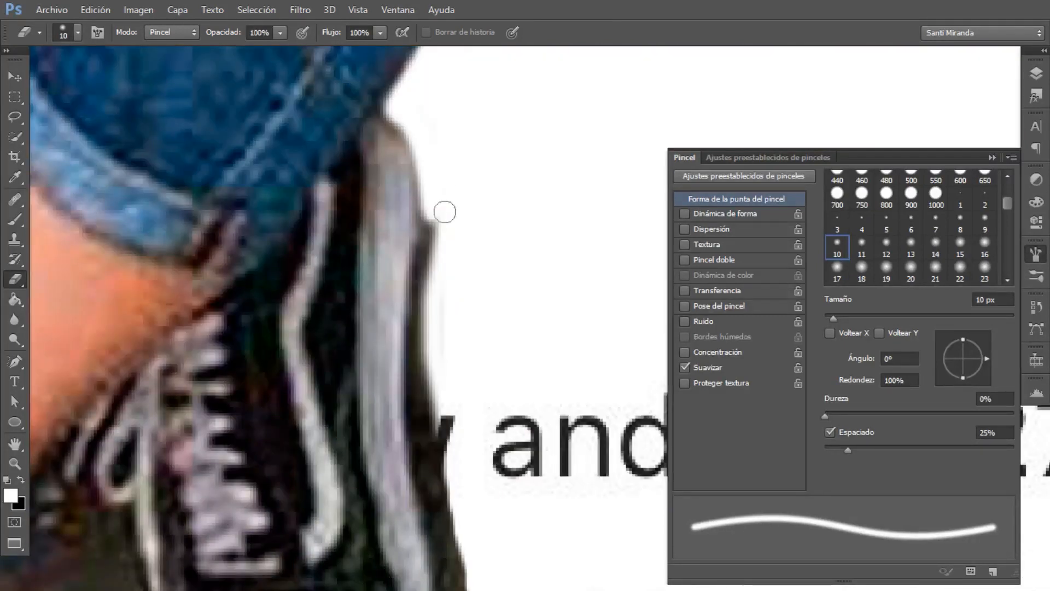
{"action": "mouse_move", "coordinate": [426, 262]}
{"action": "left_mouse_down"}
{"action": "mouse_move", "coordinate": [450, 509]}
{"action": "mouse_move", "coordinate": [430, 303]}
{"action": "mouse_move", "coordinate": [425, 445]}
{"action": "left_mouse_up"}
{"action": "key", "text": "space"}
{"action": "left_click_drag", "start_coordinate": [464, 383], "coordinate": [358, 118]}
{"action": "mouse_move", "coordinate": [326, 164]}
{"action": "left_mouse_down"}
{"action": "mouse_move", "coordinate": [347, 346]}
{"action": "mouse_move", "coordinate": [345, 468]}
{"action": "mouse_move", "coordinate": [368, 492]}
{"action": "left_mouse_up"}
{"action": "mouse_move", "coordinate": [370, 370]}
{"action": "left_mouse_down"}
{"action": "mouse_move", "coordinate": [365, 477]}
{"action": "mouse_move", "coordinate": [334, 397]}
{"action": "mouse_move", "coordinate": [320, 166]}
{"action": "left_mouse_up"}
Step: Erase the background under the rear shoe's toe and in the lower gap between the two shoes
{"action": "key", "text": "space"}
{"action": "mouse_move", "coordinate": [383, 213]}
{"action": "left_mouse_down"}
{"action": "mouse_move", "coordinate": [342, 377]}
{"action": "mouse_move", "coordinate": [309, 276]}
{"action": "mouse_move", "coordinate": [331, 243]}
{"action": "left_mouse_up"}
{"action": "mouse_move", "coordinate": [377, 361]}
{"action": "left_mouse_down"}
{"action": "mouse_move", "coordinate": [338, 380]}
{"action": "mouse_move", "coordinate": [396, 257]}
{"action": "left_mouse_up"}
{"action": "mouse_move", "coordinate": [385, 370]}
{"action": "left_mouse_down"}
{"action": "mouse_move", "coordinate": [270, 429]}
{"action": "mouse_move", "coordinate": [158, 429]}
{"action": "mouse_move", "coordinate": [213, 432]}
{"action": "mouse_move", "coordinate": [318, 386]}
{"action": "mouse_move", "coordinate": [233, 402]}
{"action": "mouse_move", "coordinate": [153, 370]}
{"action": "mouse_move", "coordinate": [250, 415]}
{"action": "mouse_move", "coordinate": [350, 351]}
{"action": "mouse_move", "coordinate": [348, 395]}
{"action": "mouse_move", "coordinate": [49, 377]}
{"action": "left_mouse_up"}
{"action": "key", "text": "space"}
{"action": "mouse_move", "coordinate": [143, 395]}
{"action": "left_mouse_down"}
{"action": "mouse_move", "coordinate": [200, 405]}
{"action": "mouse_move", "coordinate": [454, 392]}
{"action": "mouse_move", "coordinate": [224, 451]}
{"action": "mouse_move", "coordinate": [231, 420]}
{"action": "left_mouse_up"}
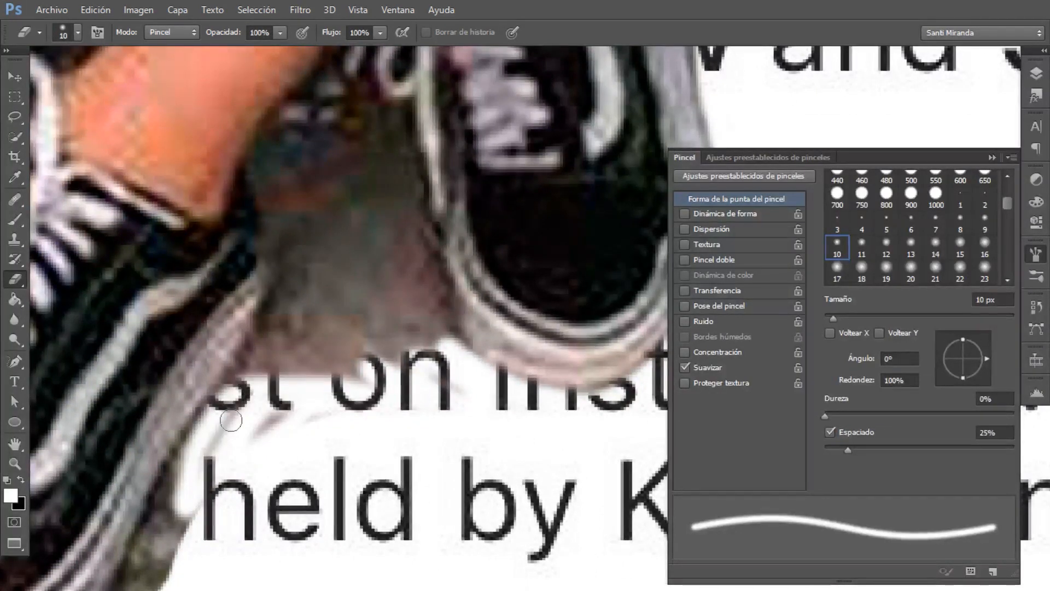
{"action": "mouse_move", "coordinate": [450, 396]}
{"action": "left_mouse_down"}
{"action": "mouse_move", "coordinate": [416, 213]}
{"action": "mouse_move", "coordinate": [404, 350]}
{"action": "mouse_move", "coordinate": [383, 202]}
{"action": "mouse_move", "coordinate": [370, 366]}
{"action": "mouse_move", "coordinate": [328, 350]}
{"action": "mouse_move", "coordinate": [285, 383]}
{"action": "mouse_move", "coordinate": [257, 339]}
{"action": "mouse_move", "coordinate": [284, 232]}
{"action": "mouse_move", "coordinate": [321, 358]}
{"action": "mouse_move", "coordinate": [307, 273]}
{"action": "mouse_move", "coordinate": [356, 197]}
{"action": "mouse_move", "coordinate": [305, 173]}
{"action": "mouse_move", "coordinate": [350, 178]}
{"action": "mouse_move", "coordinate": [298, 164]}
{"action": "left_mouse_up"}
{"action": "mouse_move", "coordinate": [318, 392]}
{"action": "left_mouse_down"}
{"action": "mouse_move", "coordinate": [398, 211]}
{"action": "mouse_move", "coordinate": [495, 89]}
{"action": "left_mouse_up"}
{"action": "mouse_move", "coordinate": [371, 131]}
{"action": "left_mouse_down"}
{"action": "mouse_move", "coordinate": [244, 407]}
{"action": "mouse_move", "coordinate": [330, 281]}
{"action": "mouse_move", "coordinate": [348, 220]}
{"action": "mouse_move", "coordinate": [365, 210]}
{"action": "mouse_move", "coordinate": [321, 283]}
{"action": "left_mouse_up"}
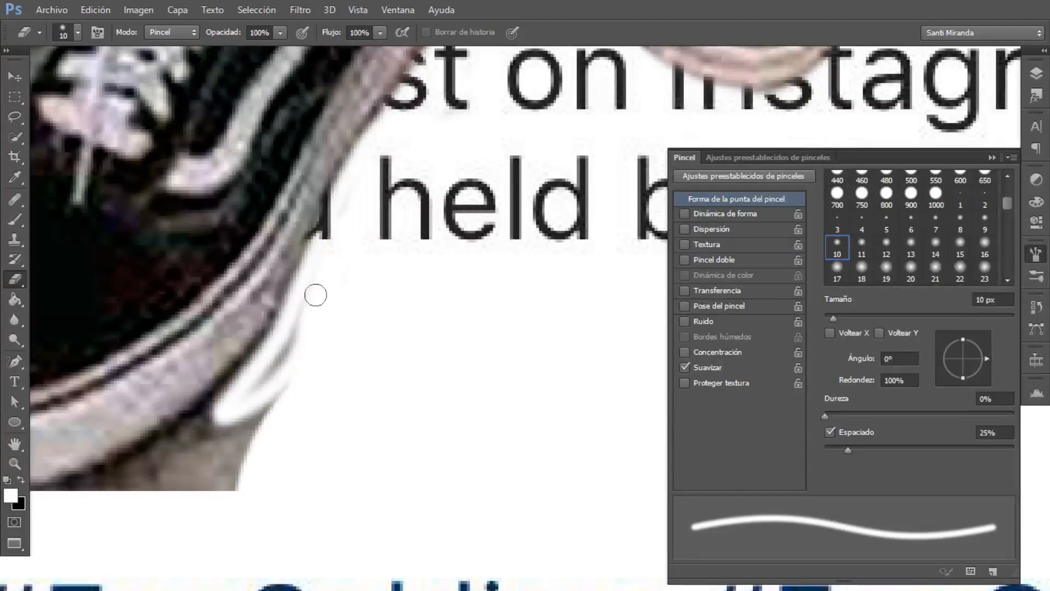
Step: Erase the leftover background along the front shoe's sole and around its toe cap
{"action": "mouse_move", "coordinate": [288, 317]}
{"action": "left_mouse_down"}
{"action": "mouse_move", "coordinate": [129, 471]}
{"action": "mouse_move", "coordinate": [310, 388]}
{"action": "mouse_move", "coordinate": [269, 359]}
{"action": "mouse_move", "coordinate": [132, 467]}
{"action": "mouse_move", "coordinate": [192, 456]}
{"action": "mouse_move", "coordinate": [241, 515]}
{"action": "mouse_move", "coordinate": [268, 479]}
{"action": "mouse_move", "coordinate": [164, 473]}
{"action": "mouse_move", "coordinate": [503, 283]}
{"action": "mouse_move", "coordinate": [418, 305]}
{"action": "left_mouse_up"}
{"action": "mouse_move", "coordinate": [299, 327]}
{"action": "left_mouse_down"}
{"action": "mouse_move", "coordinate": [198, 308]}
{"action": "mouse_move", "coordinate": [124, 221]}
{"action": "mouse_move", "coordinate": [216, 320]}
{"action": "mouse_move", "coordinate": [96, 240]}
{"action": "mouse_move", "coordinate": [140, 276]}
{"action": "left_mouse_up"}
{"action": "mouse_move", "coordinate": [101, 208]}
{"action": "left_mouse_down"}
{"action": "mouse_move", "coordinate": [98, 243]}
{"action": "mouse_move", "coordinate": [115, 227]}
{"action": "mouse_move", "coordinate": [124, 71]}
{"action": "left_mouse_up"}
{"action": "left_click_drag", "start_coordinate": [292, 170], "coordinate": [323, 498]}
{"action": "mouse_move", "coordinate": [334, 208]}
{"action": "left_mouse_down"}
{"action": "mouse_move", "coordinate": [340, 255]}
{"action": "mouse_move", "coordinate": [317, 295]}
{"action": "mouse_move", "coordinate": [290, 304]}
{"action": "mouse_move", "coordinate": [183, 490]}
{"action": "mouse_move", "coordinate": [173, 566]}
{"action": "left_mouse_up"}
{"action": "mouse_move", "coordinate": [170, 506]}
{"action": "left_mouse_down"}
{"action": "mouse_move", "coordinate": [237, 368]}
{"action": "mouse_move", "coordinate": [329, 247]}
{"action": "mouse_move", "coordinate": [170, 422]}
{"action": "mouse_move", "coordinate": [227, 317]}
{"action": "mouse_move", "coordinate": [258, 302]}
{"action": "mouse_move", "coordinate": [191, 395]}
{"action": "mouse_move", "coordinate": [206, 415]}
{"action": "mouse_move", "coordinate": [160, 507]}
{"action": "mouse_move", "coordinate": [169, 290]}
{"action": "left_mouse_up"}
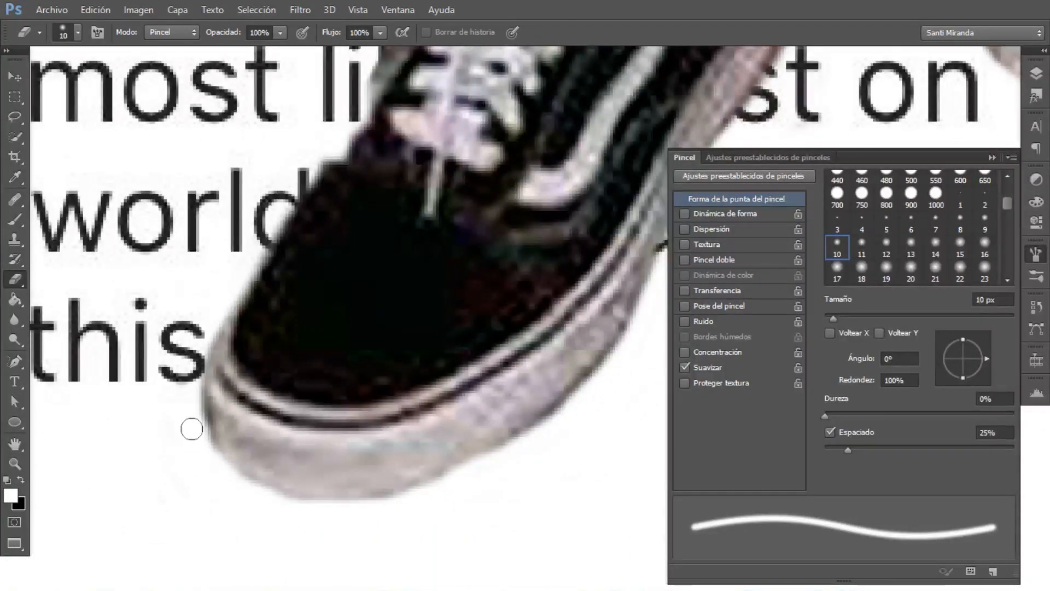
Step: Erase the background along the lace side of the front shoe, including around and inside the lace loop
{"action": "scroll", "coordinate": [421, 501], "scroll_direction": "up", "scroll_amount": 5}
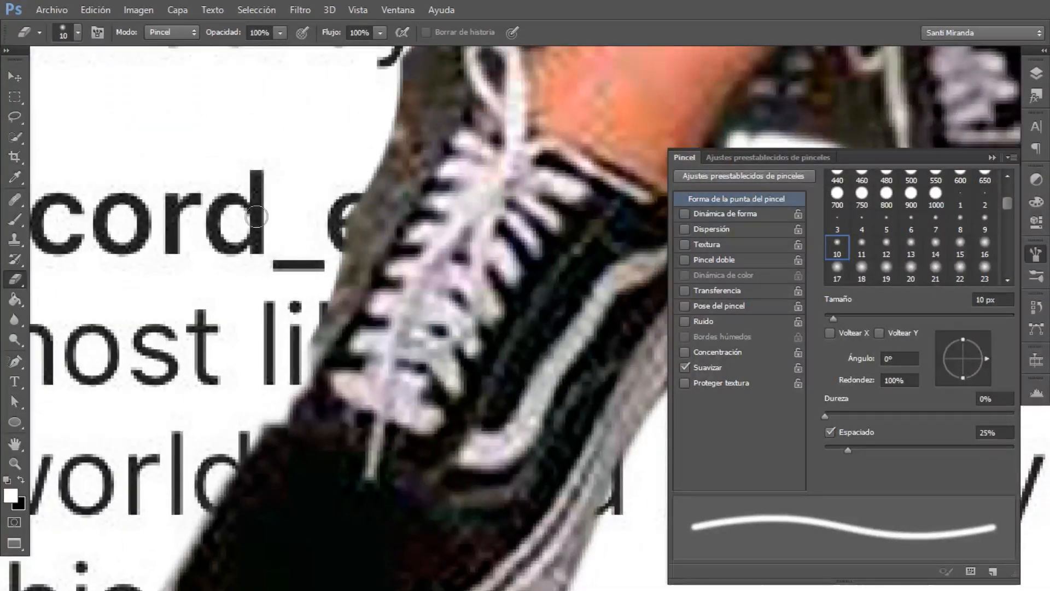
{"action": "scroll", "coordinate": [449, 242], "scroll_direction": "down", "scroll_amount": 2}
{"action": "left_click_drag", "start_coordinate": [386, 122], "coordinate": [294, 392]}
{"action": "left_click_drag", "start_coordinate": [334, 292], "coordinate": [408, 147]}
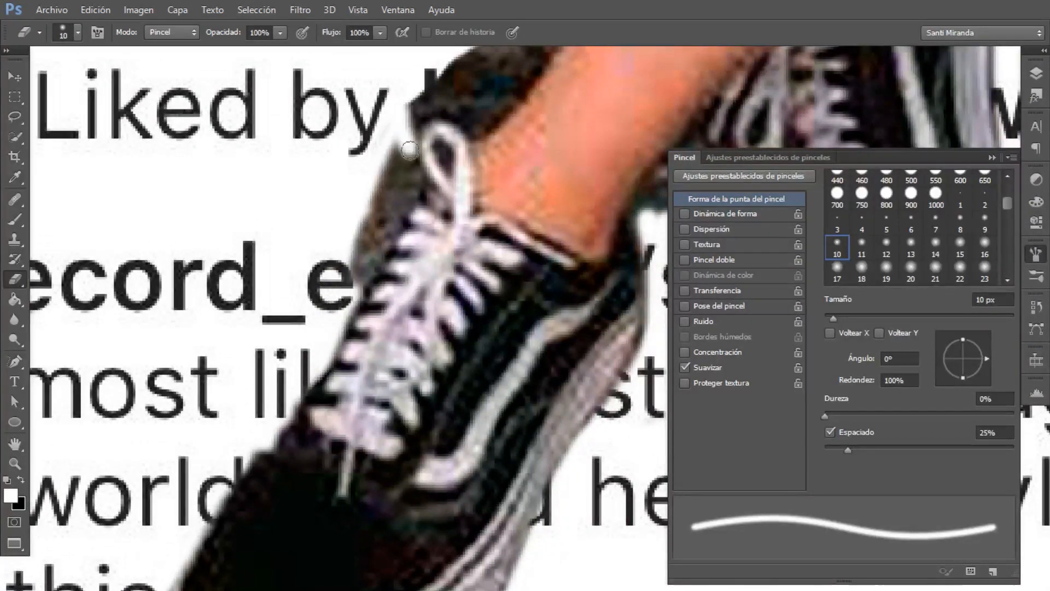
{"action": "left_click_drag", "start_coordinate": [355, 269], "coordinate": [352, 225]}
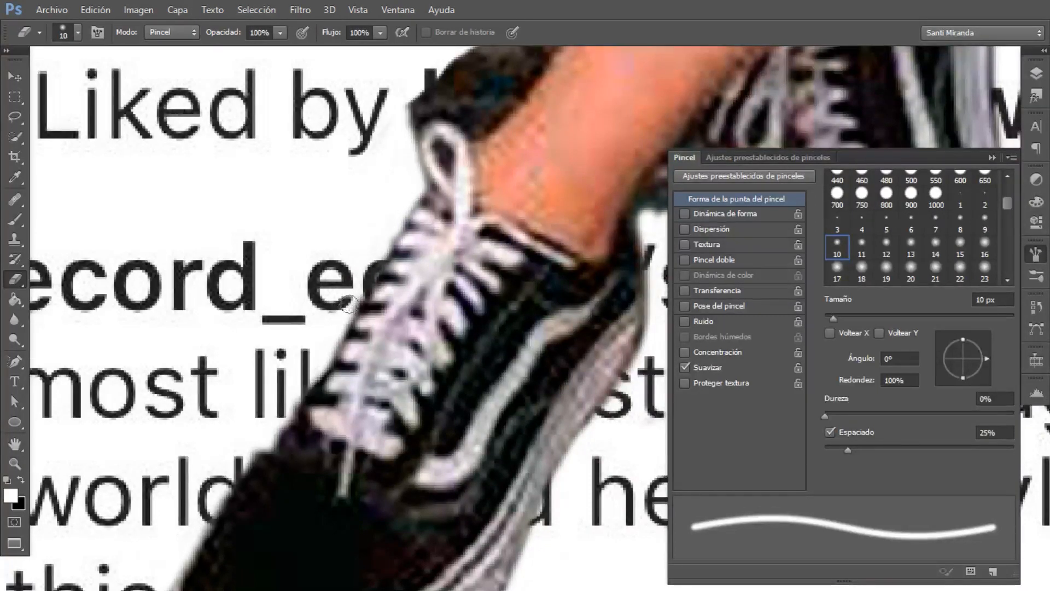
{"action": "left_click_drag", "start_coordinate": [580, 211], "coordinate": [365, 382]}
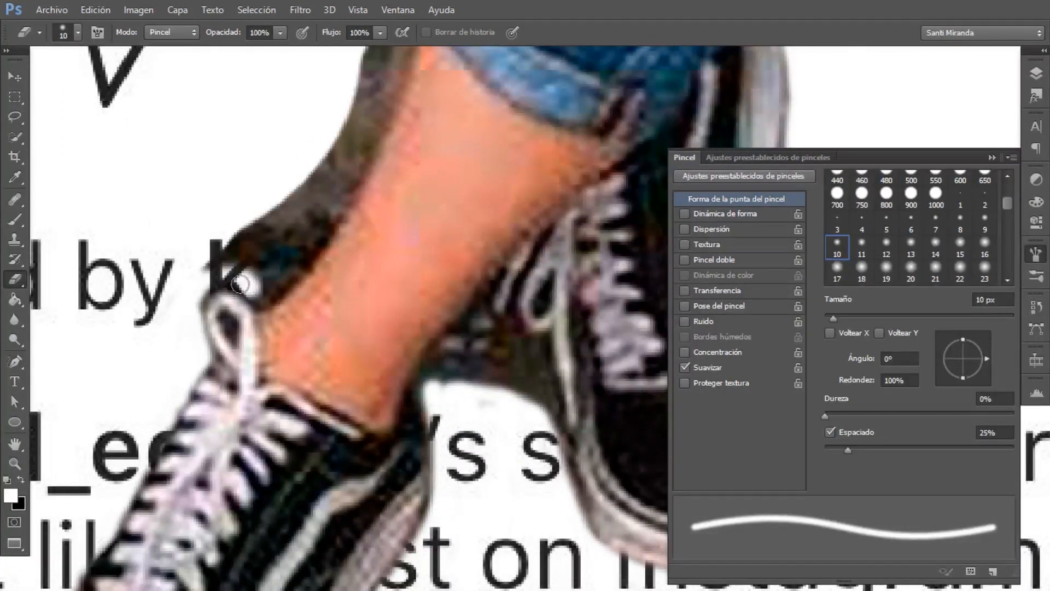
{"action": "left_click_drag", "start_coordinate": [229, 323], "coordinate": [256, 230]}
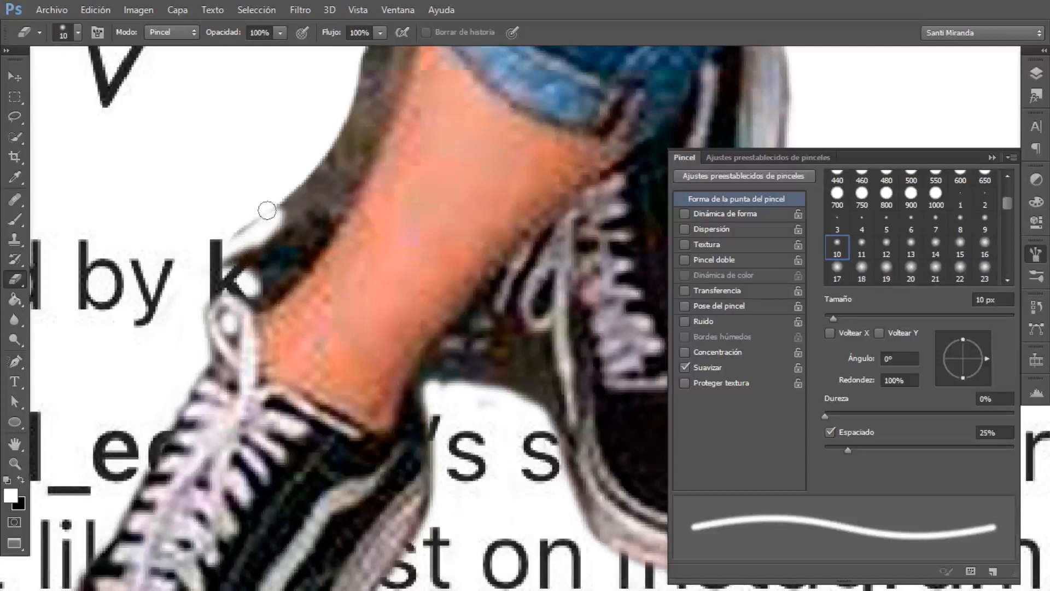
Step: Erase the background beside the shin and jeans cuff with 92% brush hardness, and refine the edge with hardness back at 0%
{"action": "mouse_move", "coordinate": [871, 414]}
{"action": "left_mouse_down"}
{"action": "mouse_move", "coordinate": [1011, 415]}
{"action": "mouse_move", "coordinate": [999, 415]}
{"action": "left_mouse_up"}
{"action": "mouse_move", "coordinate": [352, 108]}
{"action": "left_mouse_down"}
{"action": "mouse_move", "coordinate": [293, 223]}
{"action": "mouse_move", "coordinate": [326, 194]}
{"action": "left_mouse_up"}
{"action": "mouse_move", "coordinate": [323, 134]}
{"action": "left_mouse_down"}
{"action": "mouse_move", "coordinate": [245, 364]}
{"action": "mouse_move", "coordinate": [304, 258]}
{"action": "left_mouse_up"}
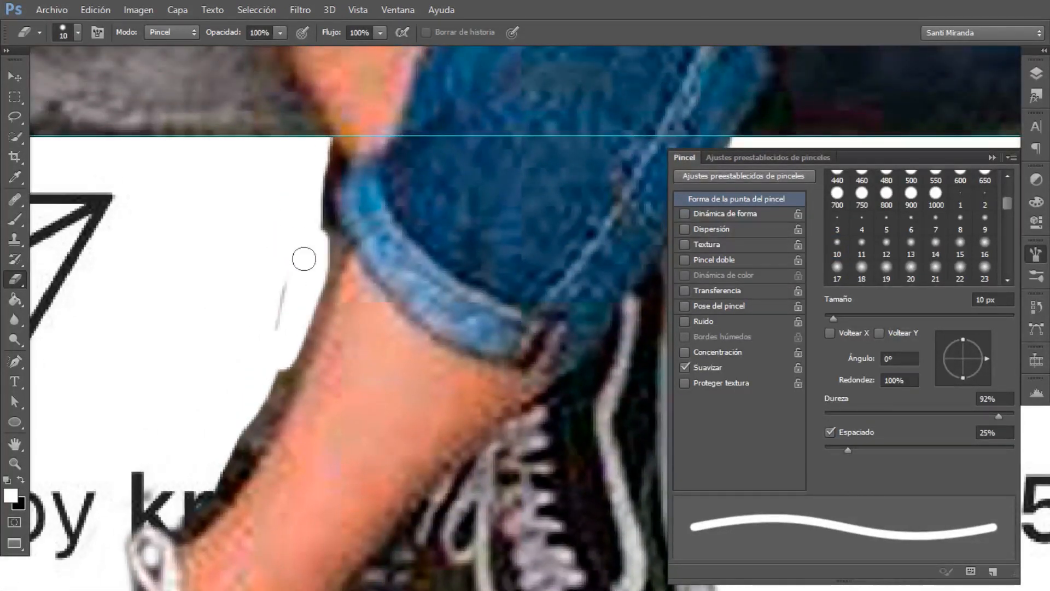
{"action": "left_click_drag", "start_coordinate": [267, 374], "coordinate": [241, 439]}
{"action": "left_click_drag", "start_coordinate": [853, 405], "coordinate": [792, 406]}
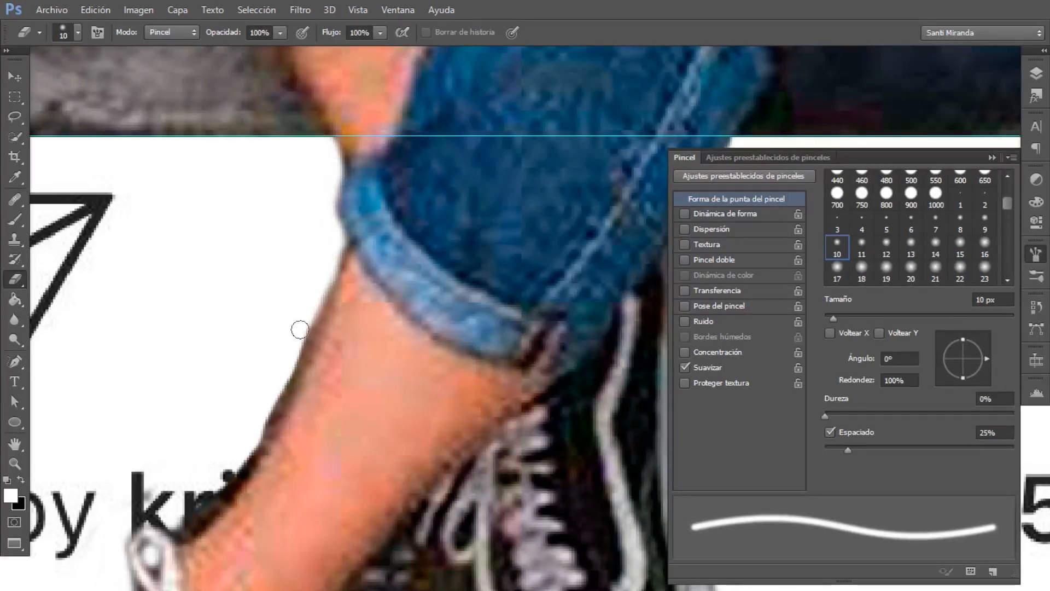
{"action": "left_click_drag", "start_coordinate": [221, 442], "coordinate": [332, 211]}
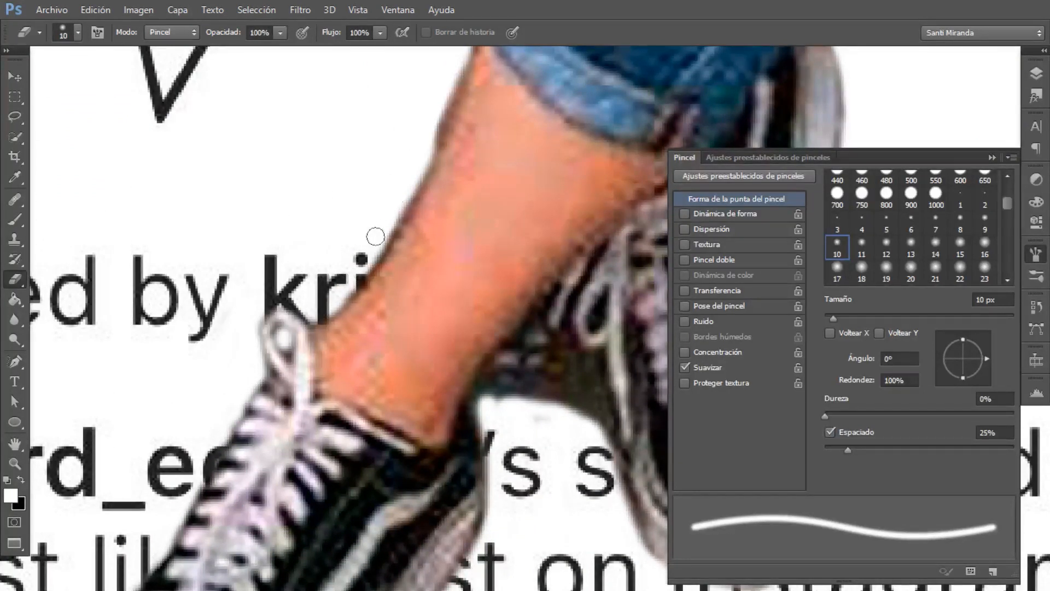
Step: Erase the remaining background in the gap between the bare ankle and the rear shoe's laces
{"action": "left_click_drag", "start_coordinate": [489, 297], "coordinate": [313, 220]}
{"action": "mouse_move", "coordinate": [412, 295]}
{"action": "left_mouse_down"}
{"action": "mouse_move", "coordinate": [365, 246]}
{"action": "mouse_move", "coordinate": [307, 326]}
{"action": "mouse_move", "coordinate": [325, 345]}
{"action": "left_mouse_up"}
{"action": "scroll", "coordinate": [405, 346], "scroll_direction": "up", "scroll_amount": 2}
{"action": "mouse_move", "coordinate": [333, 304]}
{"action": "left_mouse_down"}
{"action": "mouse_move", "coordinate": [356, 267]}
{"action": "mouse_move", "coordinate": [387, 250]}
{"action": "mouse_move", "coordinate": [398, 287]}
{"action": "mouse_move", "coordinate": [419, 221]}
{"action": "left_mouse_up"}
{"action": "mouse_move", "coordinate": [415, 152]}
{"action": "left_mouse_down"}
{"action": "mouse_move", "coordinate": [326, 240]}
{"action": "mouse_move", "coordinate": [307, 436]}
{"action": "mouse_move", "coordinate": [289, 453]}
{"action": "left_mouse_up"}
{"action": "scroll", "coordinate": [350, 459], "scroll_direction": "down", "scroll_amount": 5}
{"action": "mouse_move", "coordinate": [607, 109]}
{"action": "left_mouse_down"}
{"action": "mouse_move", "coordinate": [377, 260]}
{"action": "mouse_move", "coordinate": [278, 377]}
{"action": "left_mouse_up"}
{"action": "scroll", "coordinate": [380, 279], "scroll_direction": "up", "scroll_amount": 4}
Step: Clean up the outer contour of the jeans from the guide down along the rear shoe
{"action": "left_click_drag", "start_coordinate": [186, 415], "coordinate": [596, 145]}
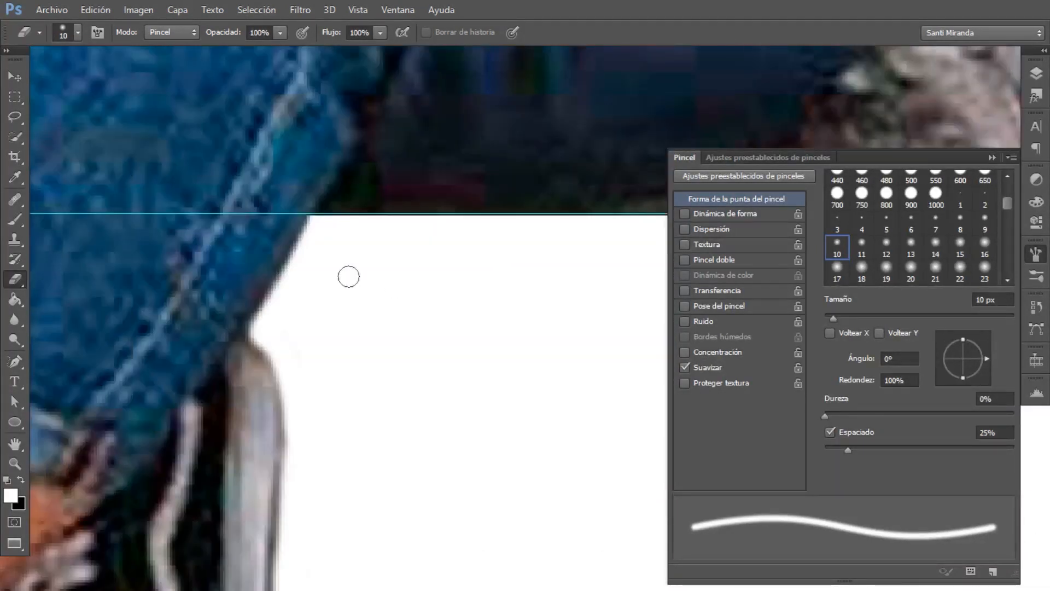
{"action": "left_click_drag", "start_coordinate": [324, 387], "coordinate": [402, 207]}
{"action": "mouse_move", "coordinate": [370, 262]}
{"action": "left_mouse_down"}
{"action": "mouse_move", "coordinate": [358, 500]}
{"action": "mouse_move", "coordinate": [309, 147]}
{"action": "left_mouse_up"}
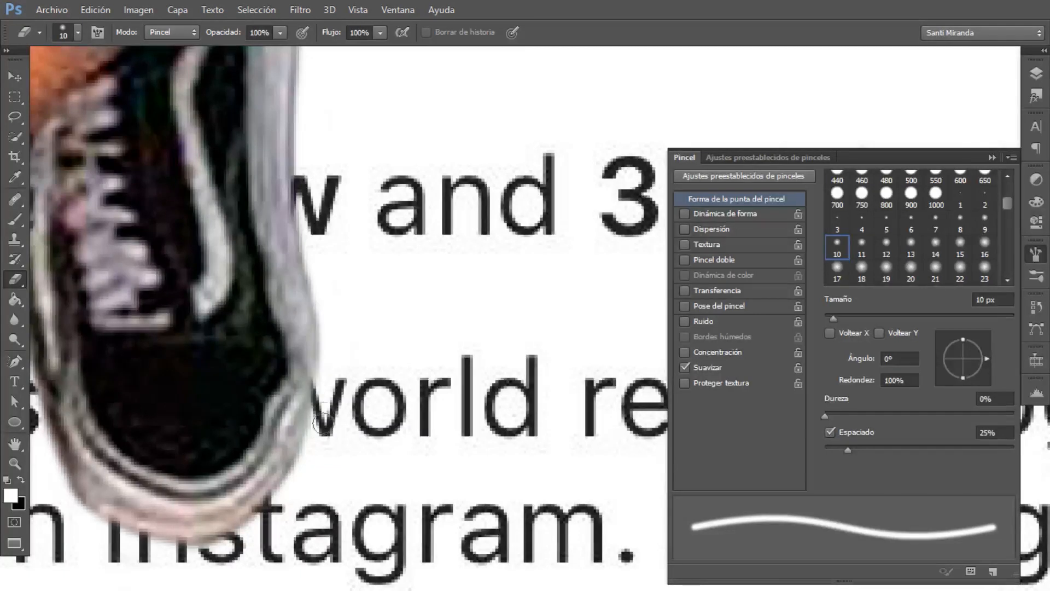
Step: Fit the whole image in view and toggle the visibility of Capa 1 to check the cutout, leaving the layer shown
{"action": "key", "text": "ctrl+0"}
{"action": "key", "text": "v"}
{"action": "left_click", "coordinate": [1037, 74]}
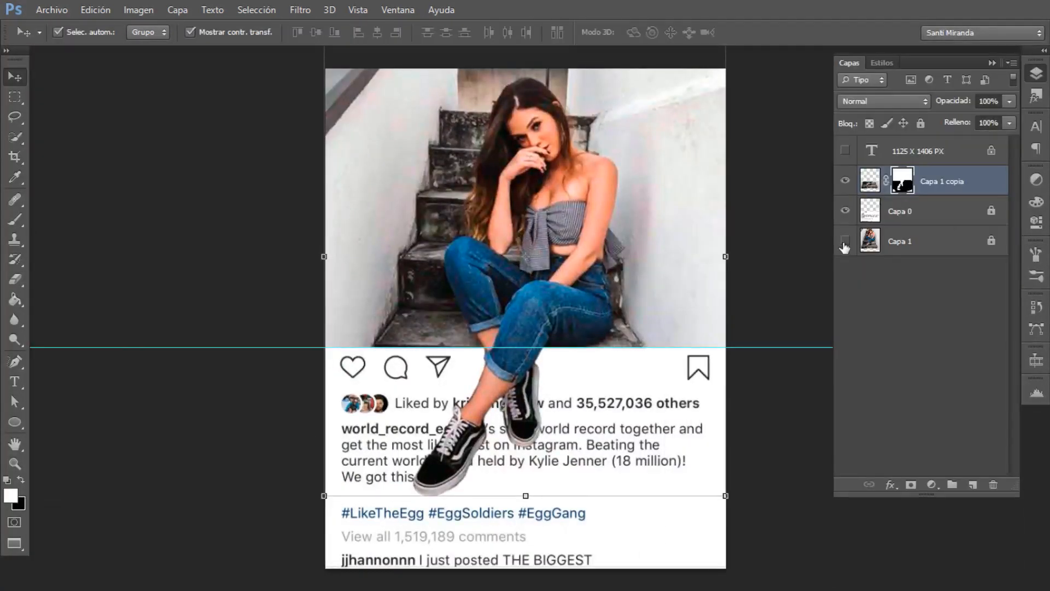
{"action": "left_click", "coordinate": [845, 242]}
{"action": "left_click", "coordinate": [845, 241]}
{"action": "left_click", "coordinate": [845, 242]}
{"action": "left_click", "coordinate": [845, 242]}
Step: Hide the guides and display the finished composition full screen, fitted to the screen
{"action": "left_click", "coordinate": [873, 294]}
{"action": "key", "text": "ctrl+h"}
{"action": "left_click", "coordinate": [507, 381]}
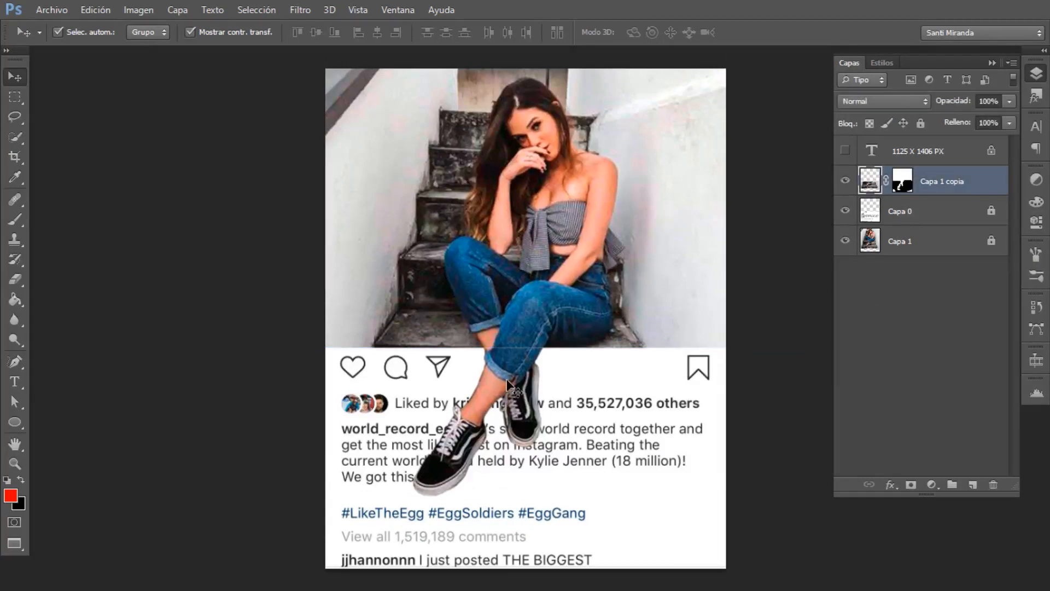
{"action": "left_click", "coordinate": [264, 306]}
{"action": "key", "text": "f"}
{"action": "key", "text": "f"}
{"action": "key", "text": "ctrl+0"}
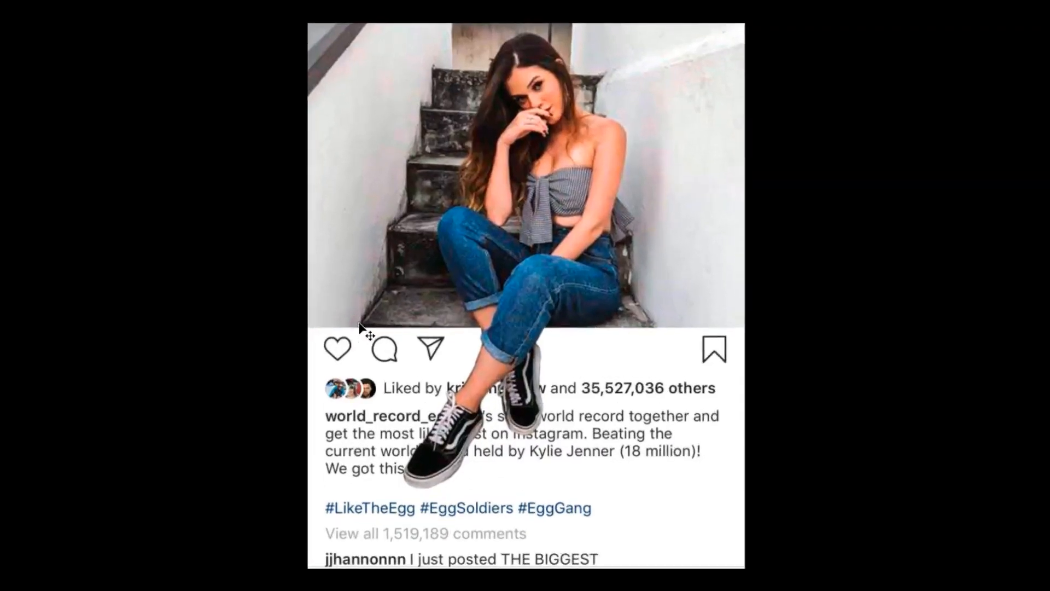